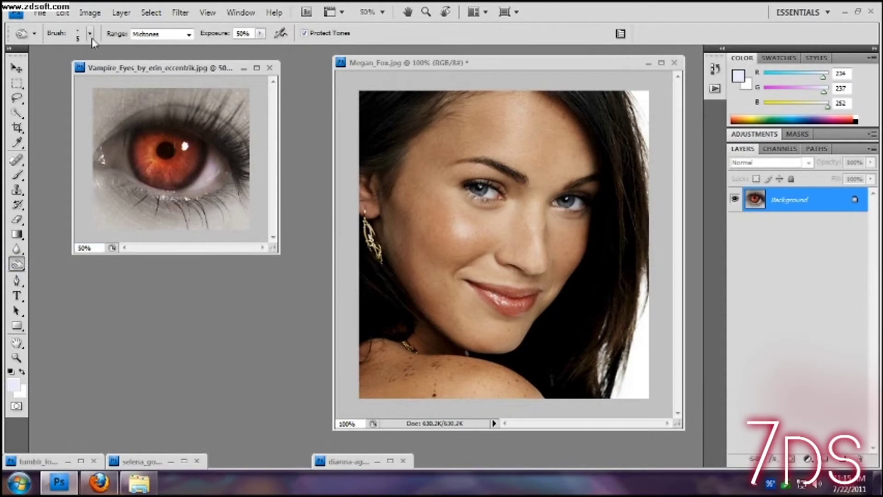
- Set the current toning tool's brush to the soft 100 px preset with 0% hardness
{"action": "left_click", "coordinate": [107, 181]}
{"action": "double_click", "coordinate": [91, 180]}
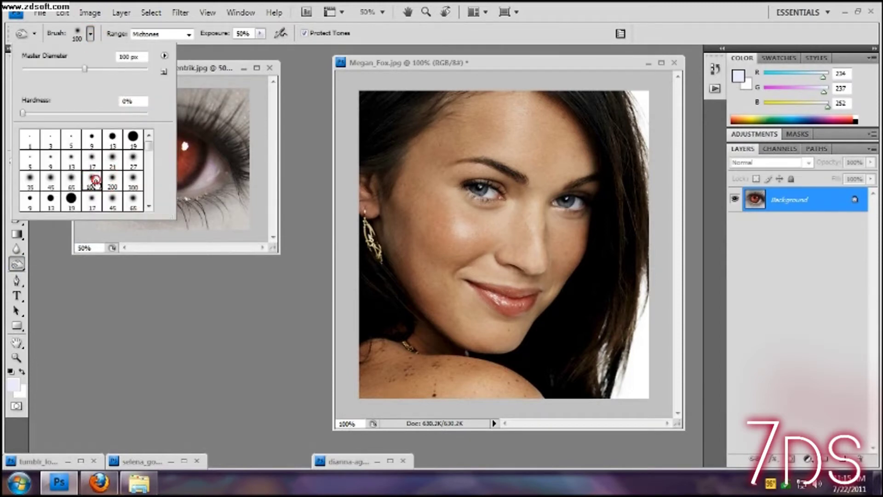
{"action": "mouse_move", "coordinate": [148, 139]}
{"action": "left_mouse_down"}
{"action": "mouse_move", "coordinate": [187, 142]}
{"action": "mouse_move", "coordinate": [192, 167]}
{"action": "mouse_move", "coordinate": [159, 170]}
{"action": "mouse_move", "coordinate": [137, 146]}
{"action": "mouse_move", "coordinate": [173, 135]}
{"action": "mouse_move", "coordinate": [189, 167]}
{"action": "left_mouse_up"}
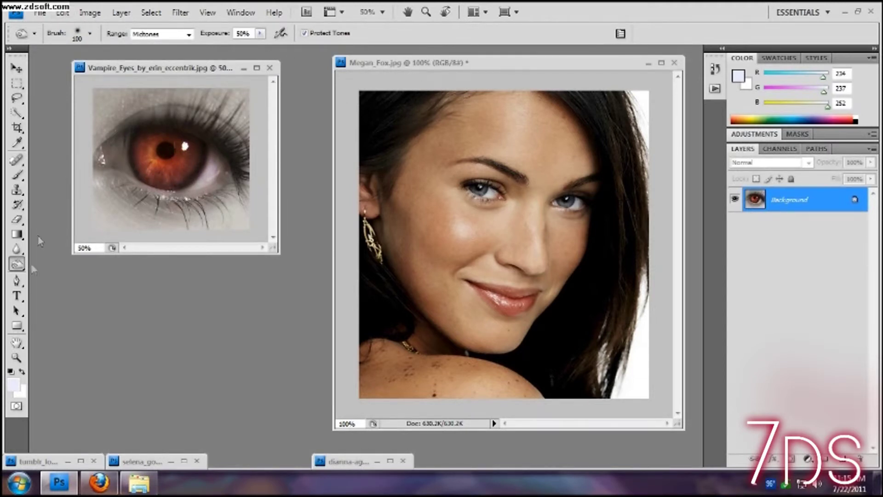
- Zoom the Megan_Fox.jpg portrait to 300% around the eyes
{"action": "left_click", "coordinate": [16, 357]}
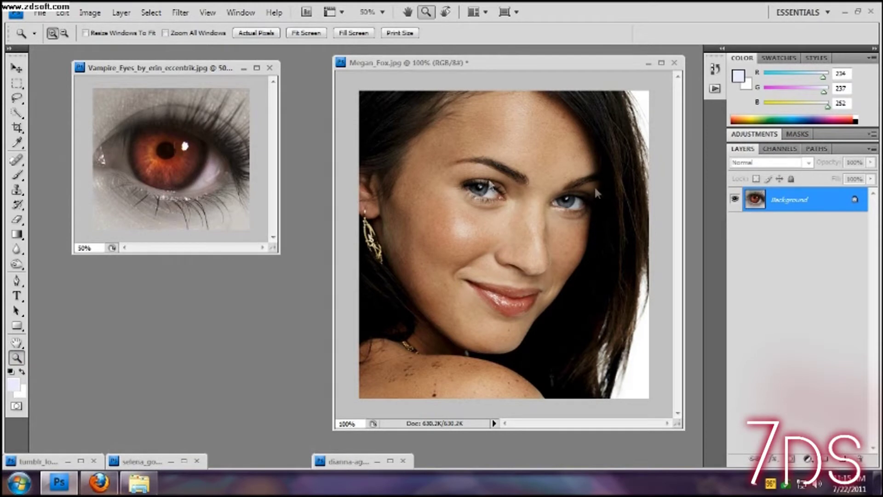
{"action": "left_click", "coordinate": [512, 191]}
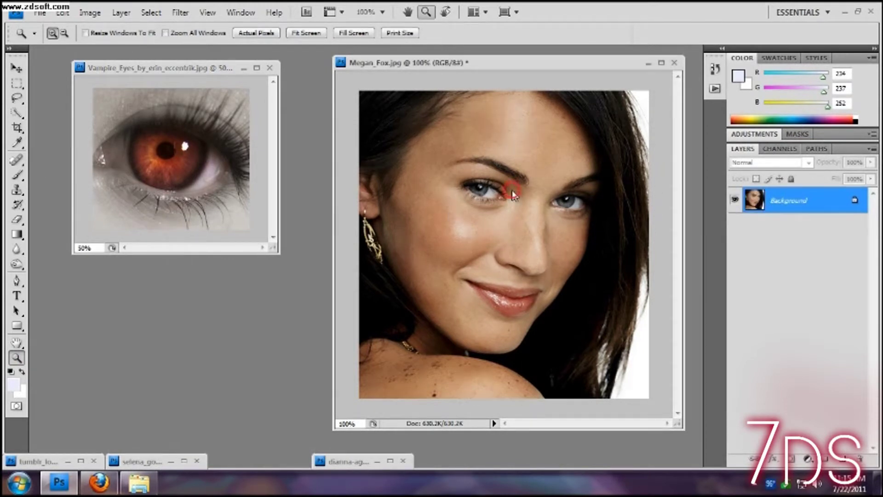
{"action": "left_click", "coordinate": [531, 196]}
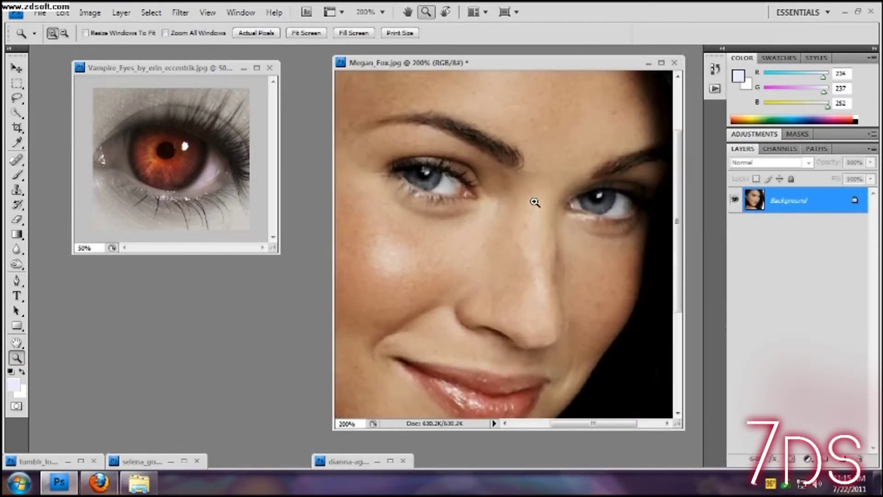
{"action": "left_click", "coordinate": [534, 200]}
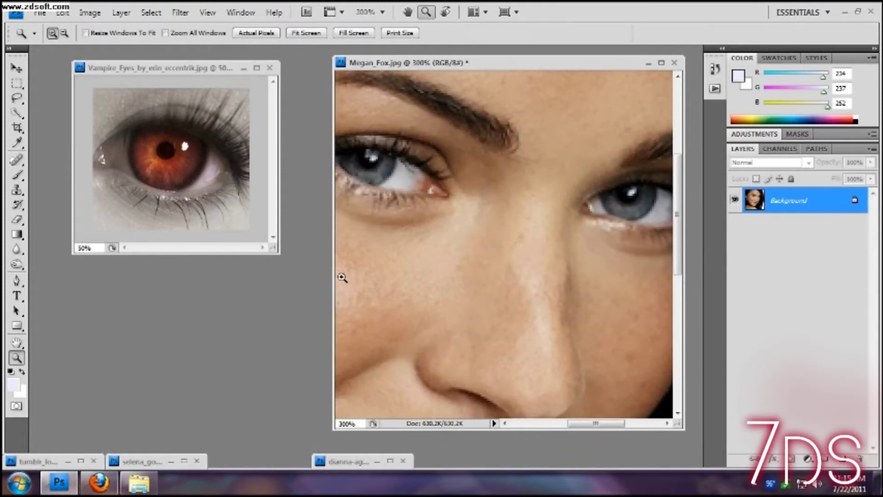
- Widen and reposition the portrait's document window so both eyes are framed, leaving the reference eye's iris uncovered
{"action": "left_click_drag", "start_coordinate": [334, 278], "coordinate": [233, 281]}
{"action": "left_click_drag", "start_coordinate": [540, 423], "coordinate": [517, 424]}
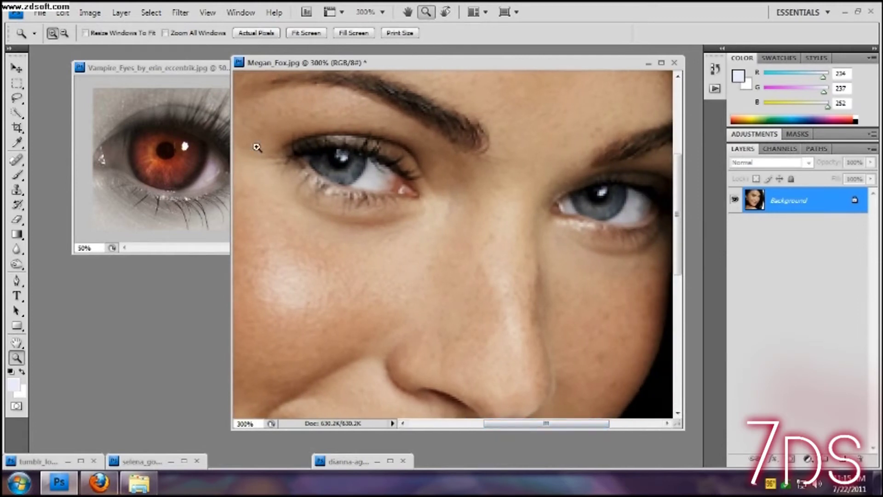
{"action": "left_click_drag", "start_coordinate": [231, 167], "coordinate": [272, 167]}
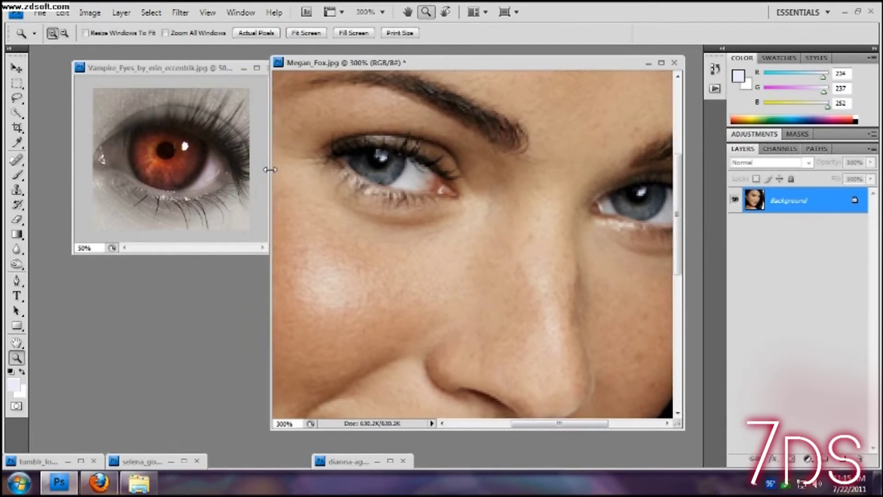
{"action": "left_click_drag", "start_coordinate": [583, 423], "coordinate": [598, 427]}
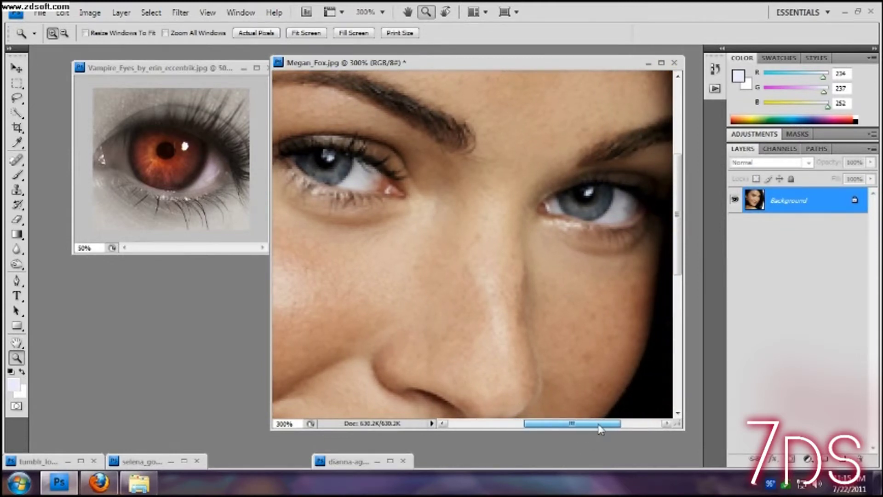
{"action": "left_click_drag", "start_coordinate": [511, 63], "coordinate": [499, 59]}
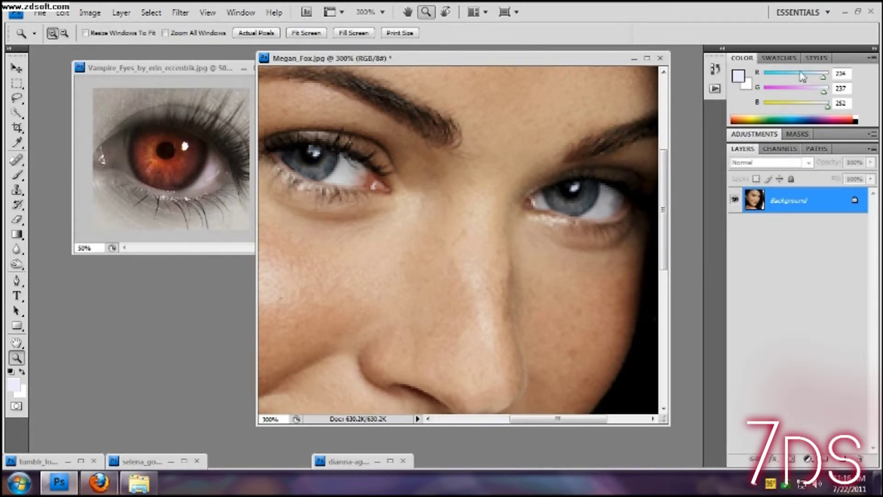
- Choose a dark red swatch as the foreground colour and add a new empty layer above the portrait
{"action": "left_click", "coordinate": [779, 58]}
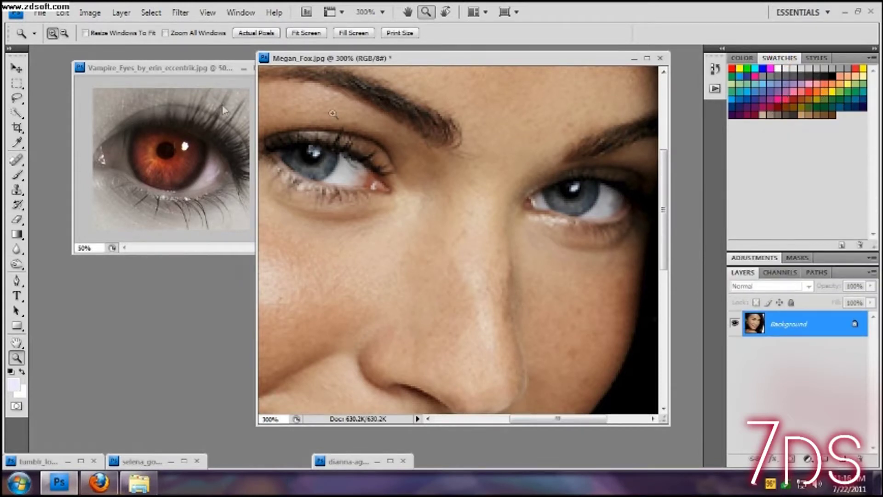
{"action": "left_click", "coordinate": [777, 108]}
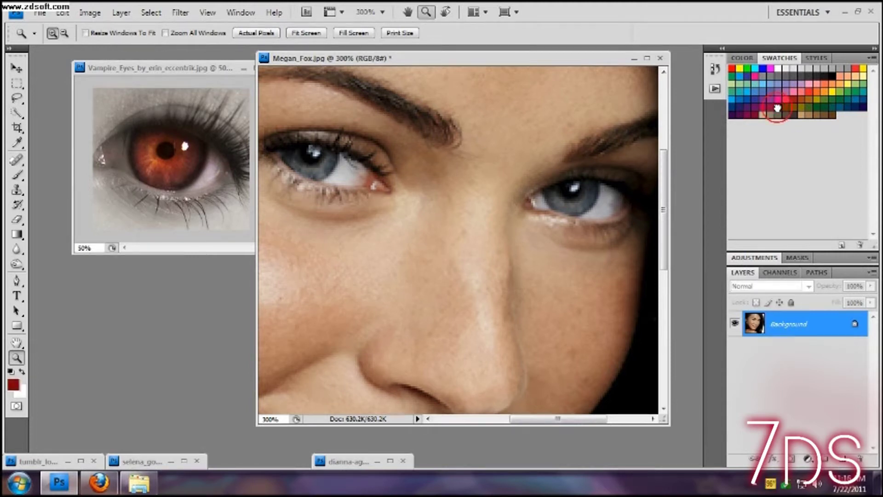
{"action": "left_click", "coordinate": [846, 458]}
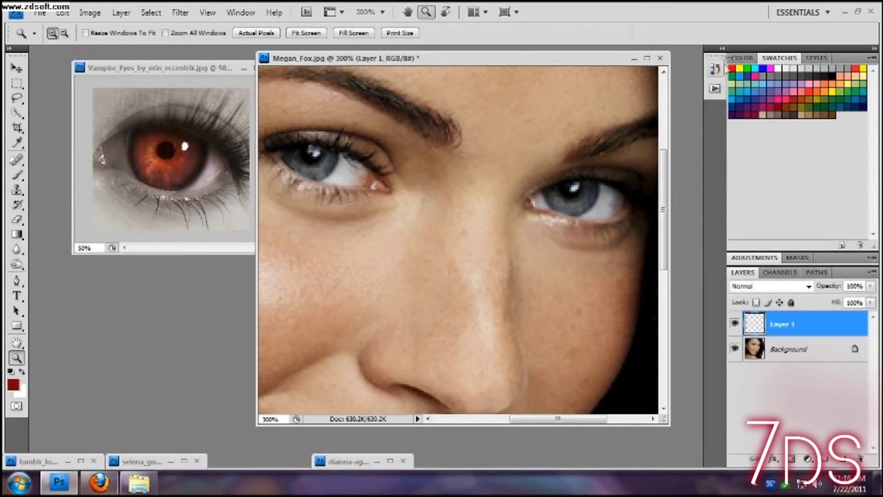
- Sample a dark reddish brown (401815) from the iris in the vampire eye image as the foreground colour
{"action": "left_click", "coordinate": [741, 57]}
{"action": "left_click", "coordinate": [734, 69]}
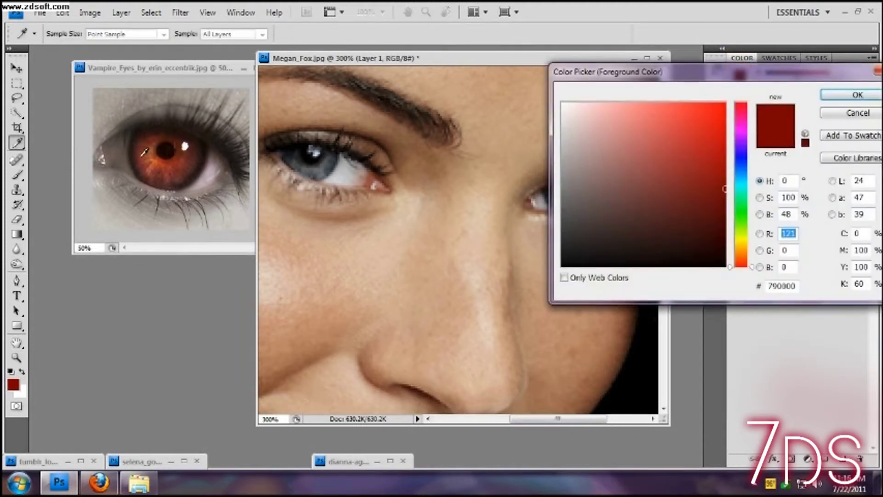
{"action": "left_click", "coordinate": [141, 156]}
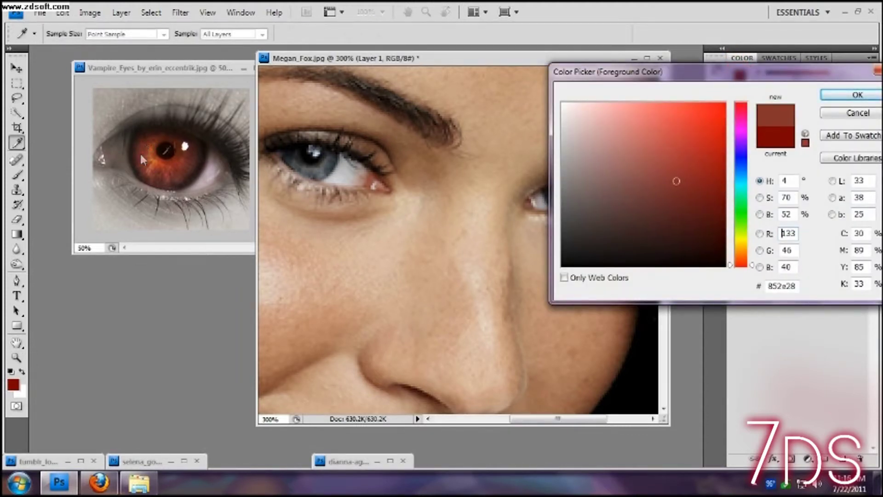
{"action": "left_click", "coordinate": [194, 148]}
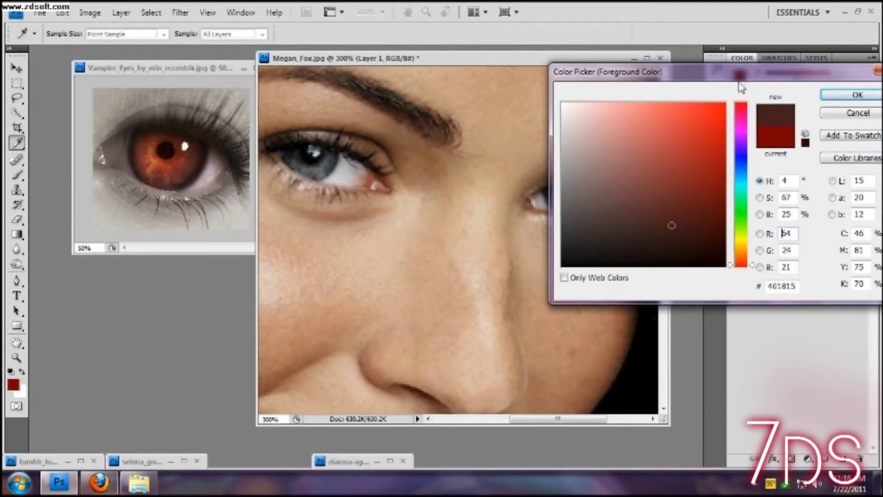
{"action": "left_click", "coordinate": [864, 94]}
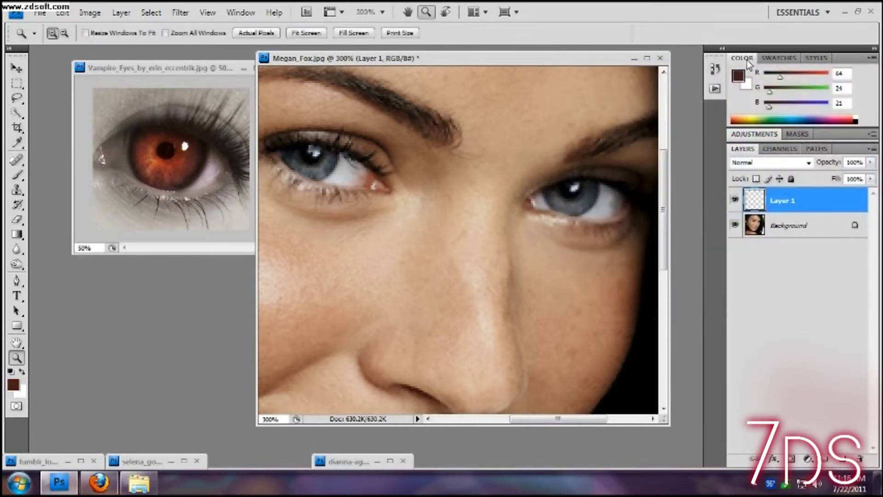
- Resample the foreground colour from the vampire eye's iris to a lighter brownish red, 742926
{"action": "left_click", "coordinate": [739, 76]}
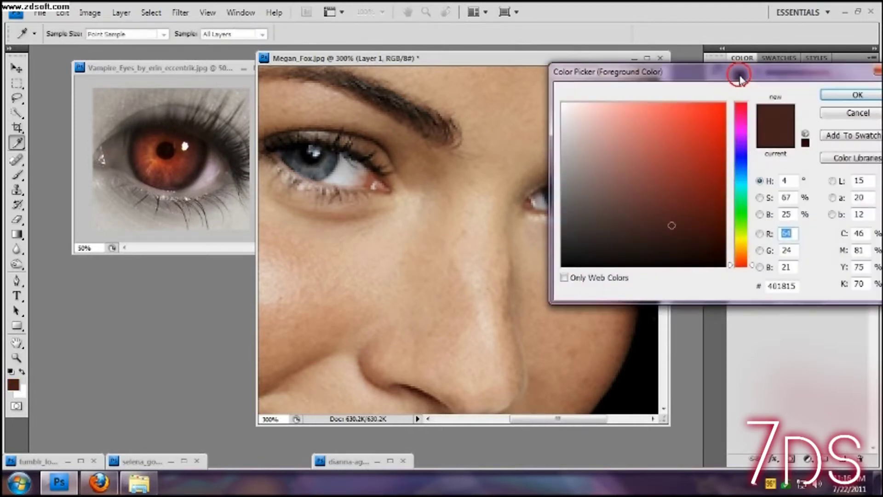
{"action": "left_click", "coordinate": [149, 149]}
{"action": "left_click", "coordinate": [147, 151]}
{"action": "left_click", "coordinate": [139, 147]}
{"action": "left_click", "coordinate": [141, 155]}
{"action": "left_click", "coordinate": [144, 150]}
{"action": "left_click", "coordinate": [145, 148]}
{"action": "left_click", "coordinate": [141, 151]}
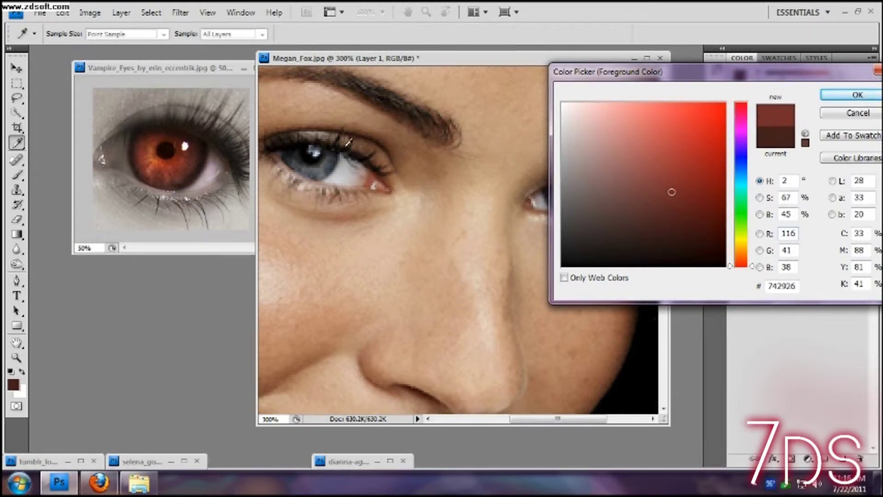
{"action": "left_click", "coordinate": [858, 95]}
{"action": "key", "text": "z"}
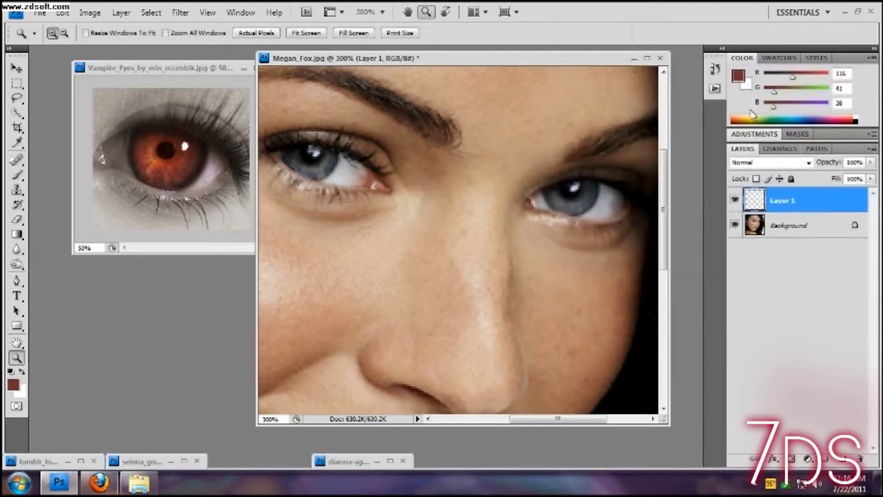
- Select the dark red swatch as the foreground colour and set the Brush tool to the soft 5 px preset
{"action": "left_click", "coordinate": [777, 58]}
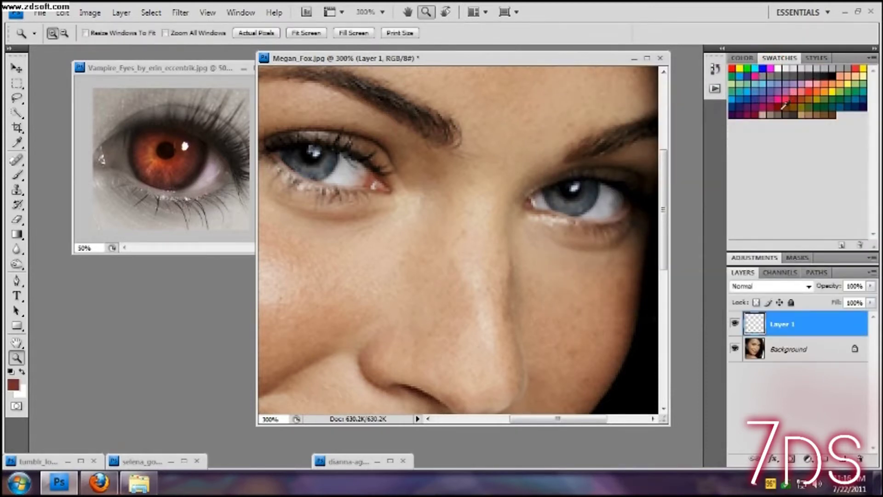
{"action": "left_click", "coordinate": [17, 174]}
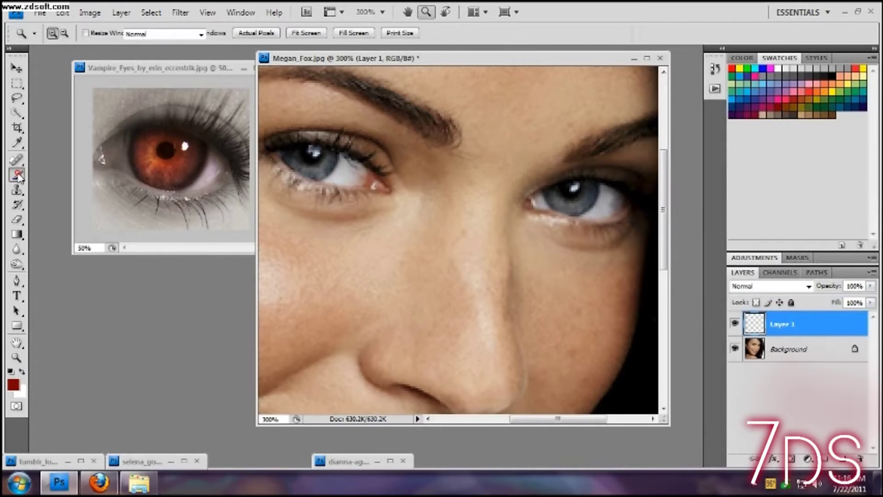
{"action": "left_click", "coordinate": [83, 32]}
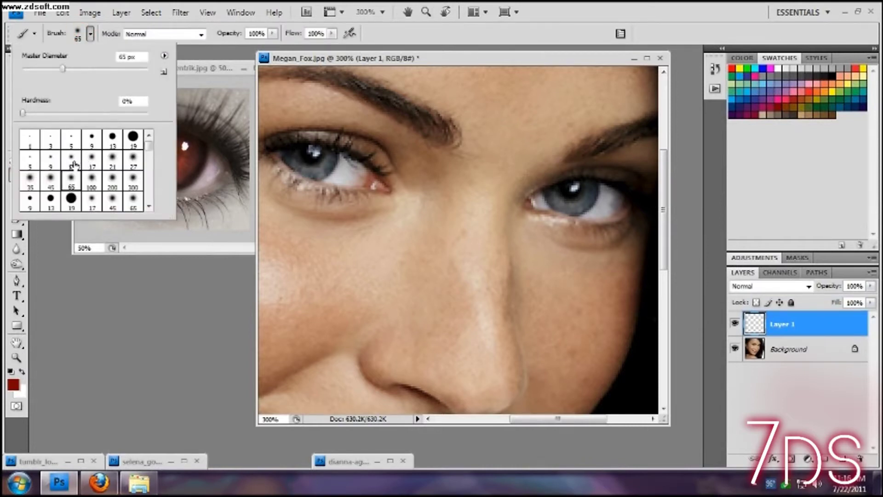
{"action": "left_click", "coordinate": [90, 161]}
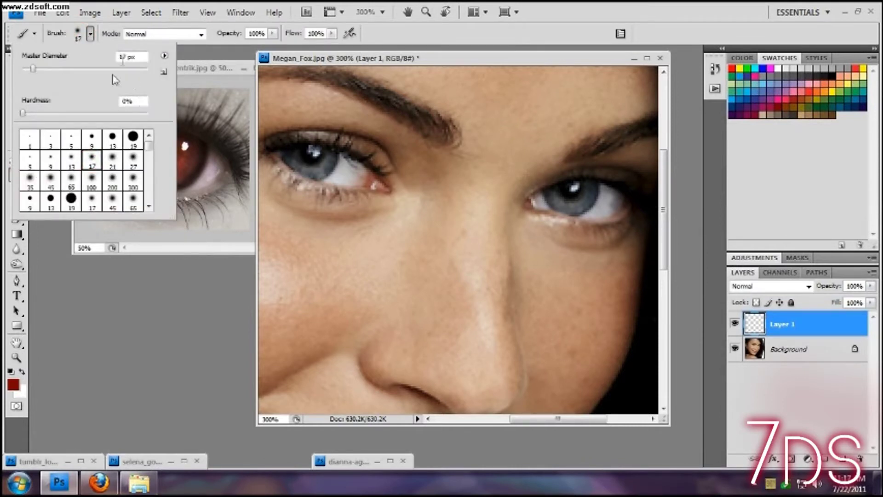
{"action": "left_click", "coordinate": [50, 159]}
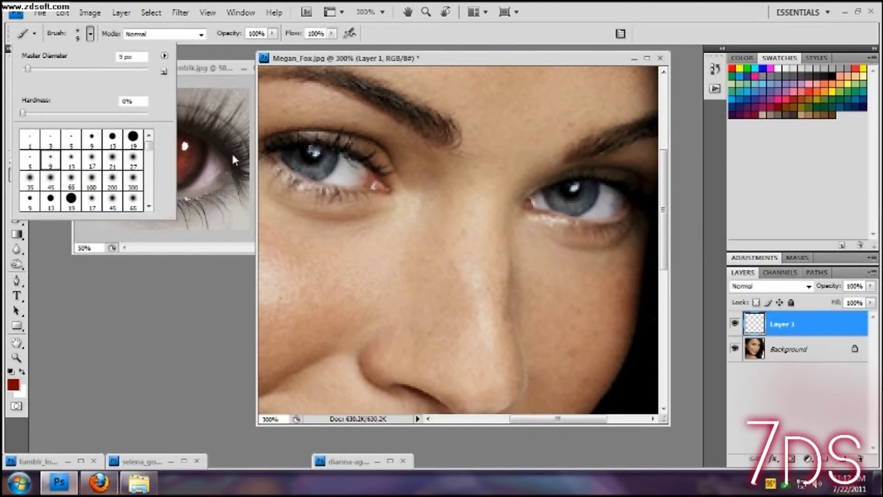
{"action": "left_click", "coordinate": [30, 159]}
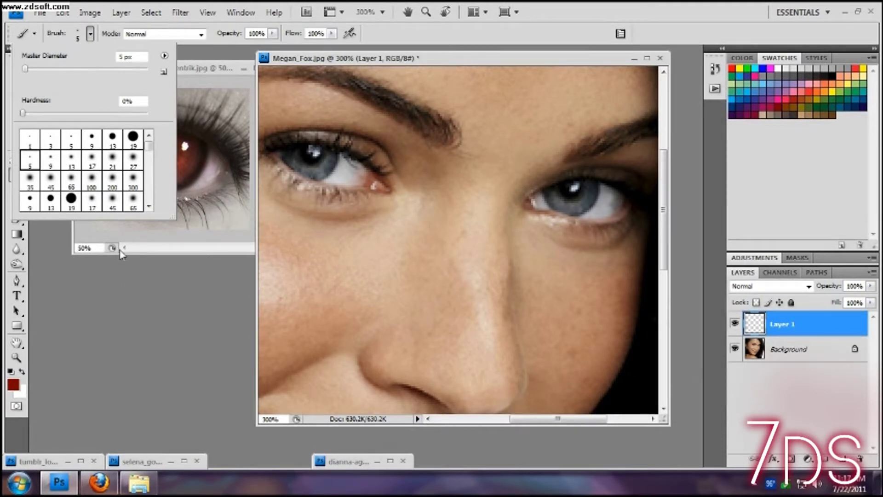
{"action": "left_click", "coordinate": [198, 340]}
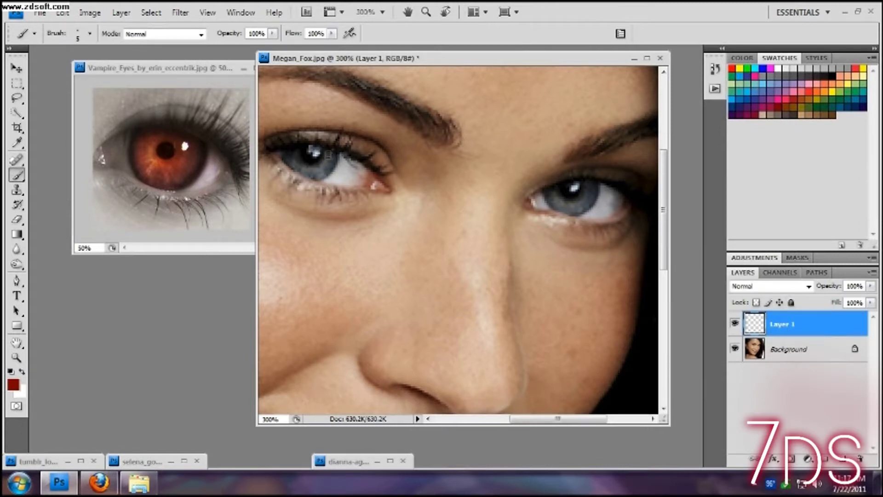
- Paint dark red on Layer 1 over the upper iris areas beside the pupils of both eyes
{"action": "mouse_move", "coordinate": [329, 160]}
{"action": "left_mouse_down"}
{"action": "mouse_move", "coordinate": [325, 152]}
{"action": "mouse_move", "coordinate": [333, 159]}
{"action": "mouse_move", "coordinate": [291, 153]}
{"action": "mouse_move", "coordinate": [300, 153]}
{"action": "left_mouse_up"}
{"action": "left_click", "coordinate": [288, 153]}
{"action": "mouse_move", "coordinate": [554, 189]}
{"action": "left_mouse_down"}
{"action": "mouse_move", "coordinate": [546, 189]}
{"action": "mouse_move", "coordinate": [591, 185]}
{"action": "left_mouse_up"}
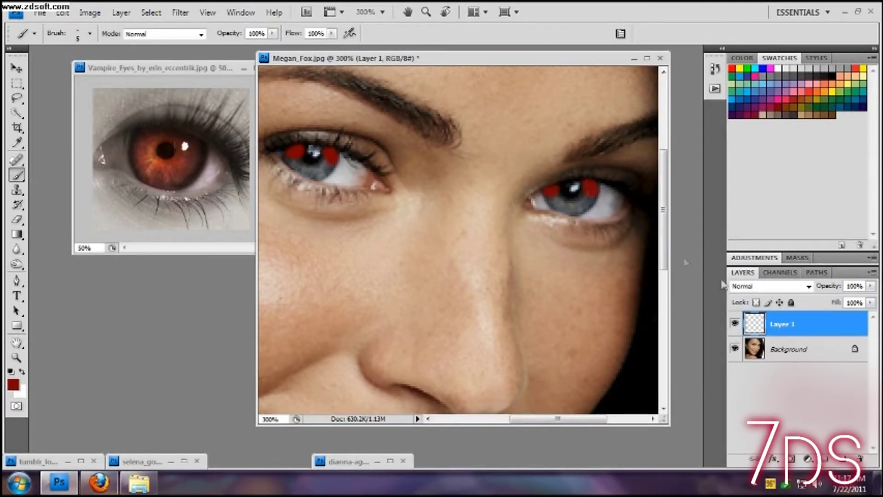
- Try out different blend modes on Layer 1, including Luminosity, Difference, Darker Color and Linear Dodge (Add), and set it to Overlay
{"action": "left_click", "coordinate": [753, 288]}
{"action": "left_click", "coordinate": [703, 296]}
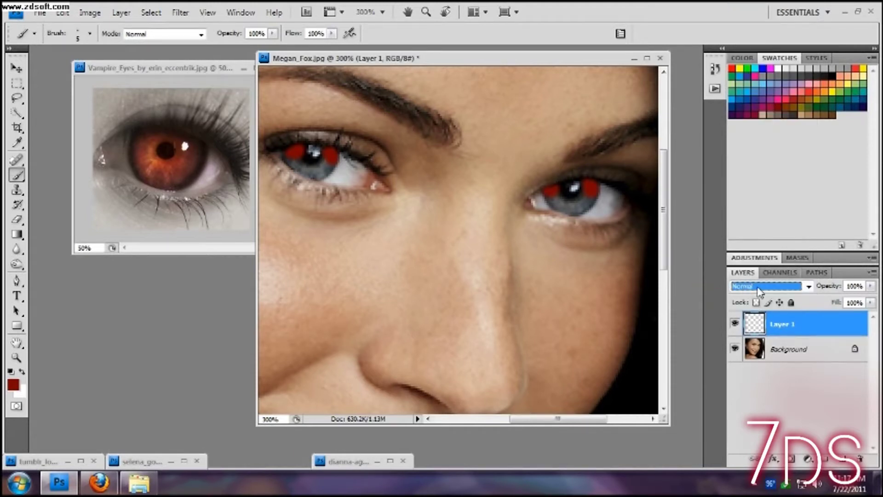
{"action": "key", "text": "Down"}
{"action": "key", "text": "Down"}
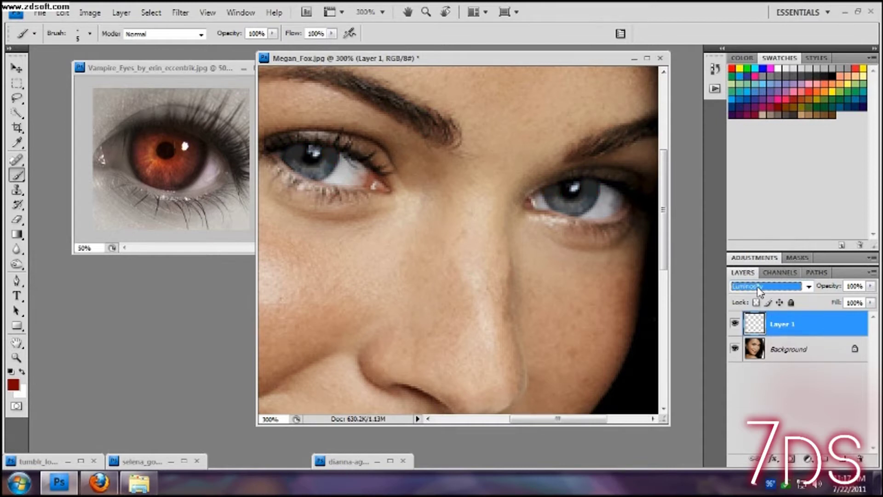
{"action": "key", "text": "d"}
{"action": "key", "text": "d"}
{"action": "key", "text": "d"}
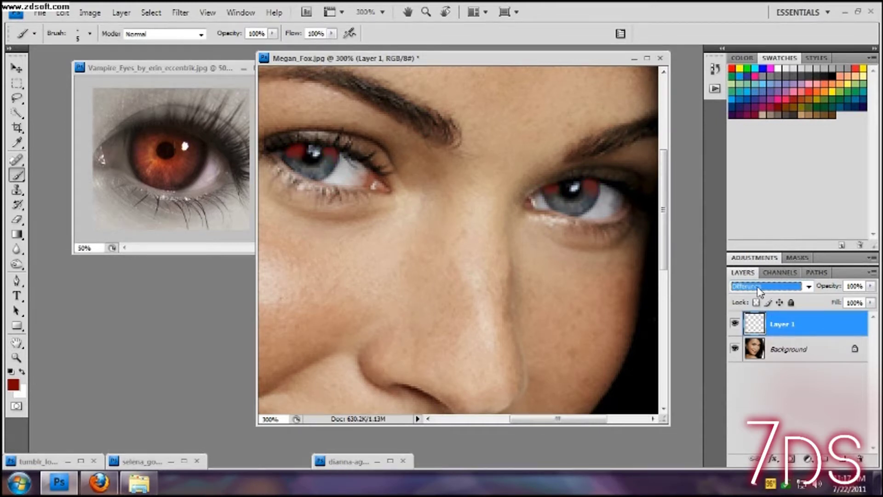
{"action": "key", "text": "d"}
{"action": "key", "text": "d"}
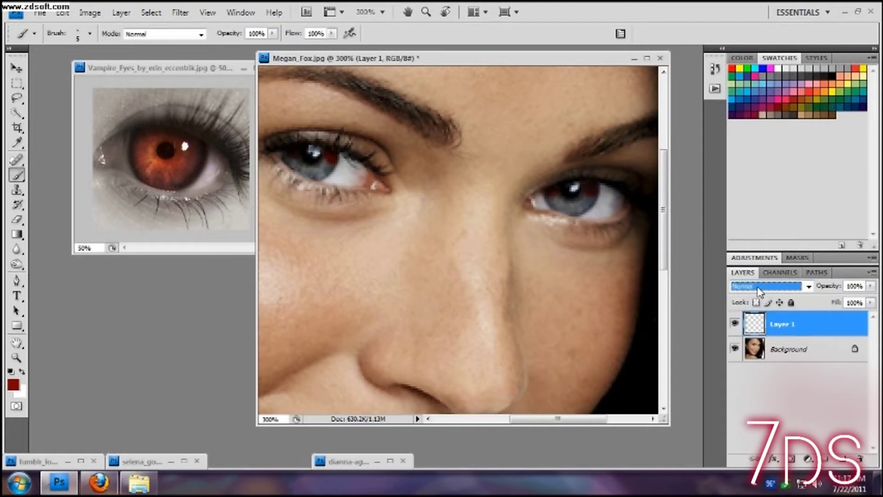
{"action": "key", "text": "Down"}
{"action": "key", "text": "Down"}
{"action": "key", "text": "Down"}
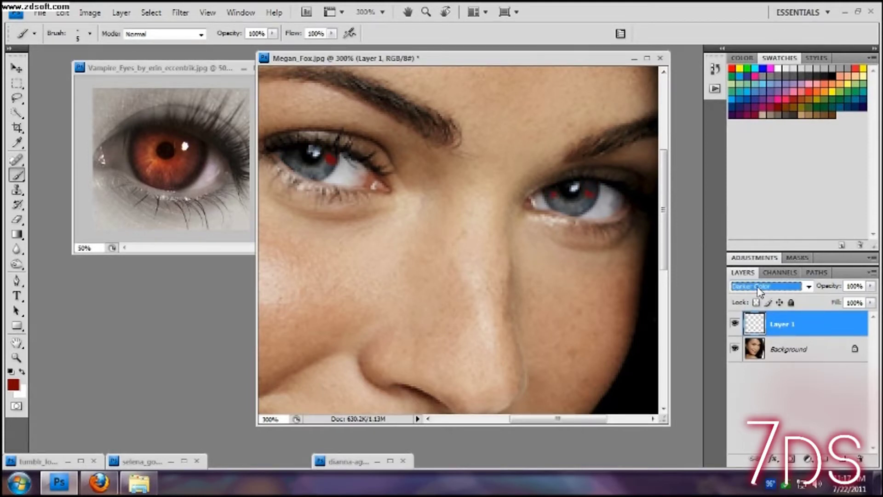
{"action": "key", "text": "Down"}
{"action": "key", "text": "Down"}
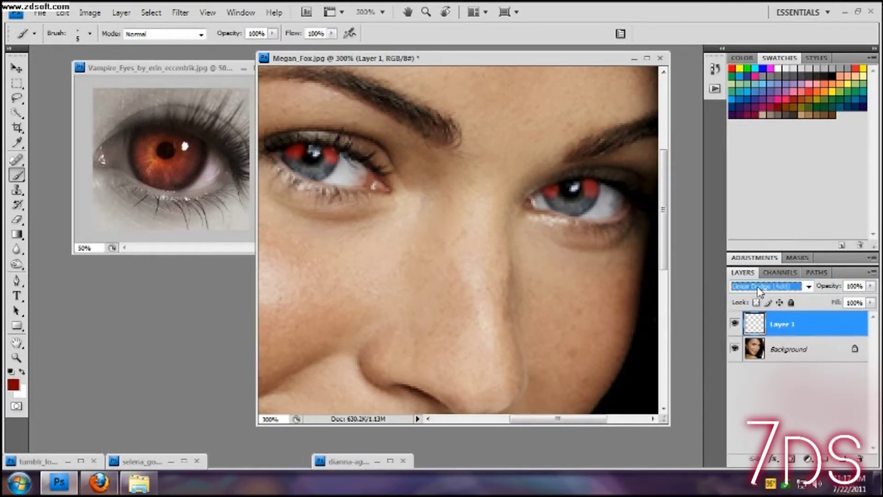
{"action": "key", "text": "Down"}
{"action": "key", "text": "Down"}
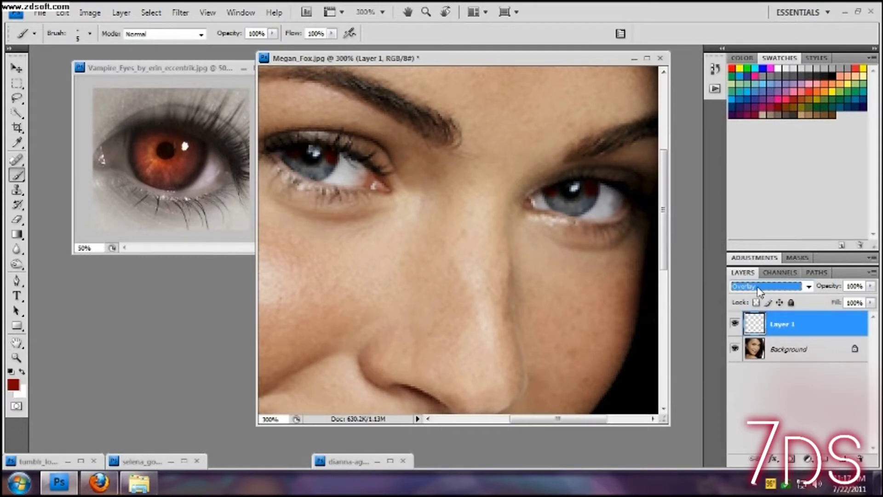
- Erase the stray dark red beside the first eye's iris on Layer 1 with the hard 9 px Eraser preset
{"action": "left_click", "coordinate": [17, 219]}
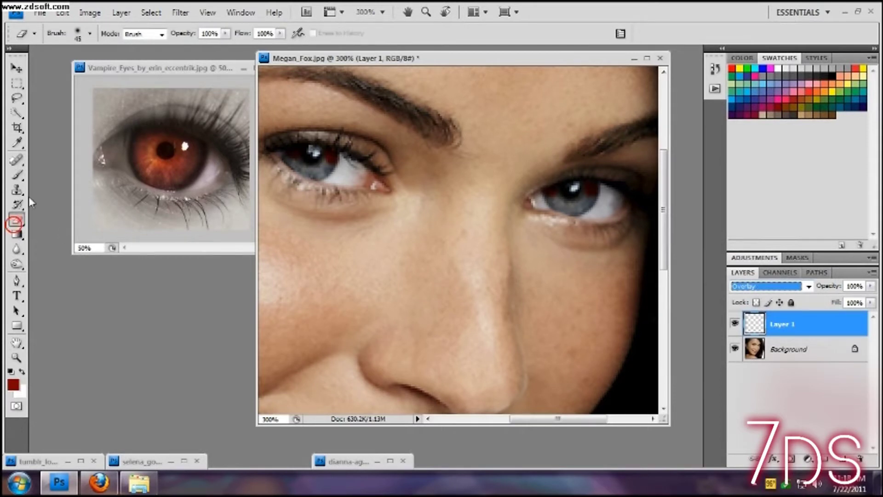
{"action": "left_click", "coordinate": [88, 32]}
{"action": "left_click", "coordinate": [92, 138]}
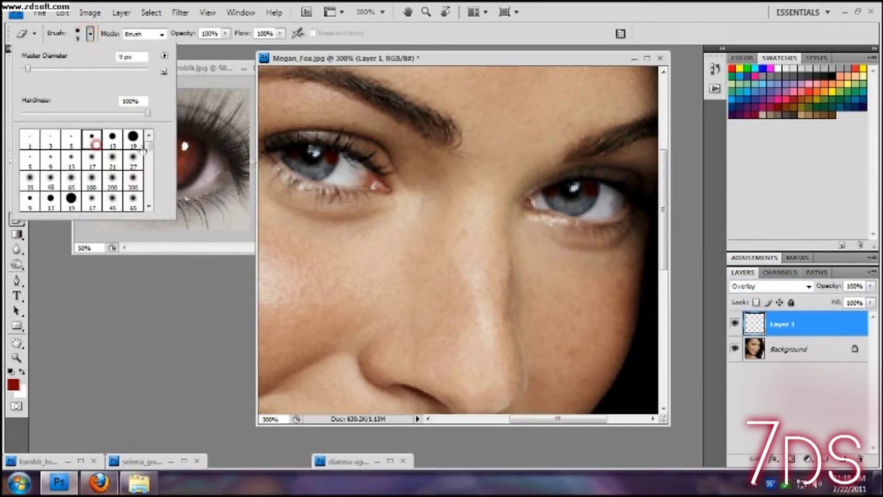
{"action": "left_click", "coordinate": [345, 156]}
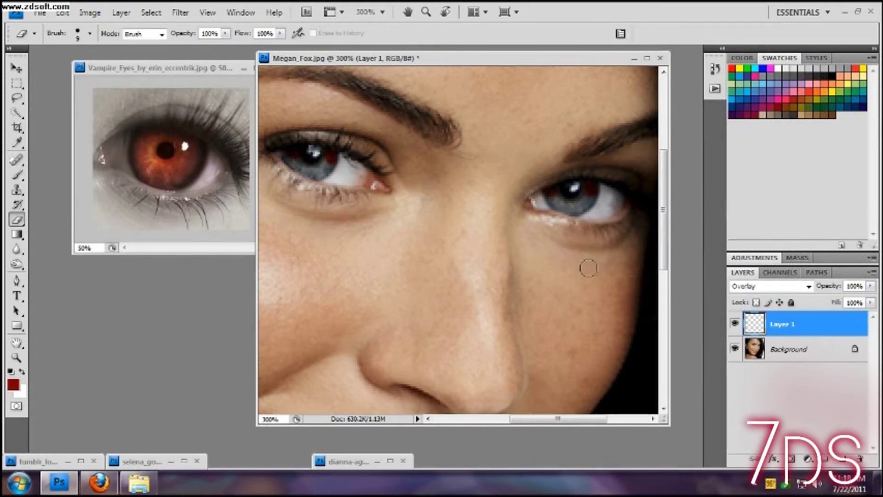
- Paint more dark red on Layer 1 around the pupils in the upper irises of both eyes
{"action": "left_click", "coordinate": [17, 175]}
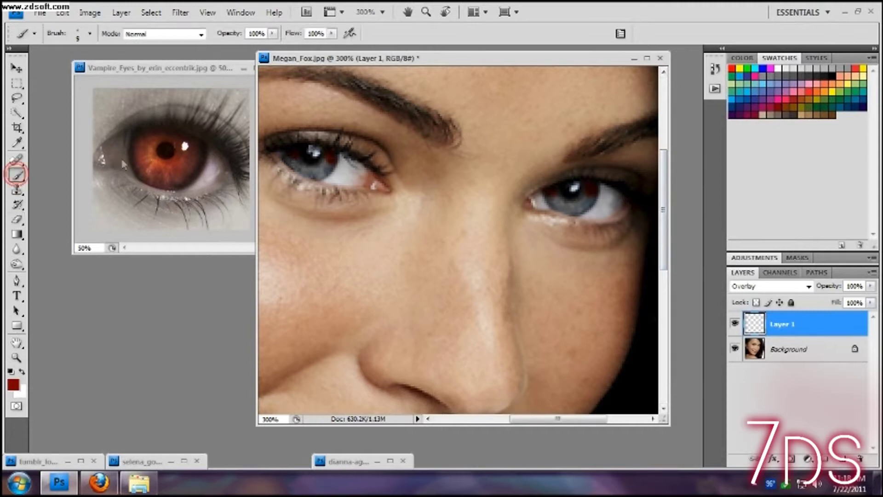
{"action": "left_click_drag", "start_coordinate": [326, 156], "coordinate": [331, 159]}
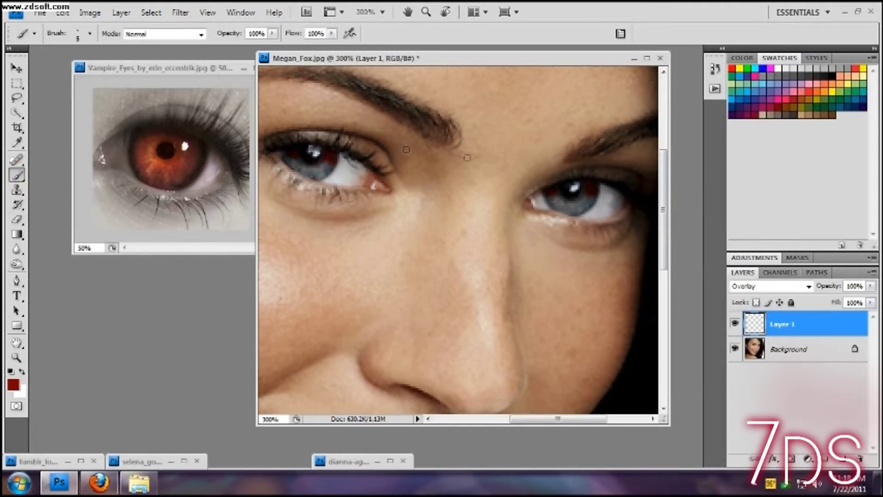
{"action": "left_click", "coordinate": [582, 187]}
{"action": "left_click", "coordinate": [559, 187]}
{"action": "left_click", "coordinate": [555, 190]}
{"action": "left_click", "coordinate": [17, 220]}
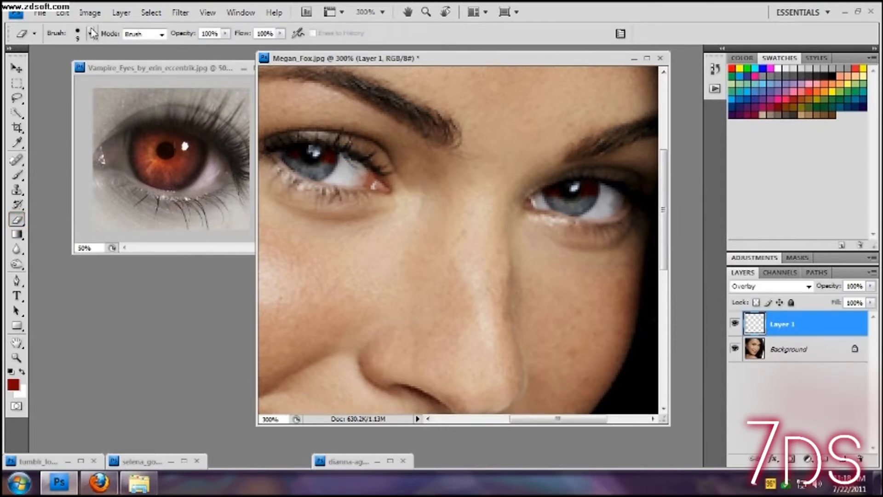
- Add a new layer above Layer 1 and set the foreground colour to a brighter red, a90f0f
{"action": "left_click", "coordinate": [843, 459]}
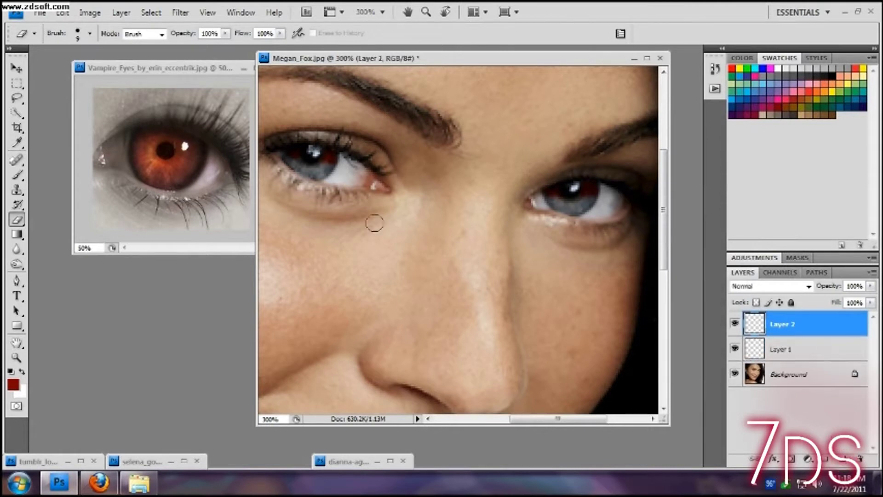
{"action": "left_click", "coordinate": [17, 175]}
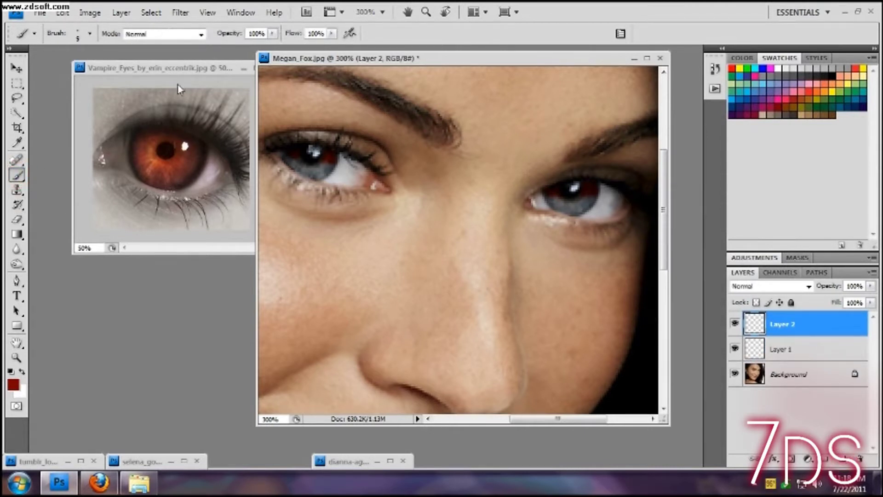
{"action": "left_click", "coordinate": [741, 58]}
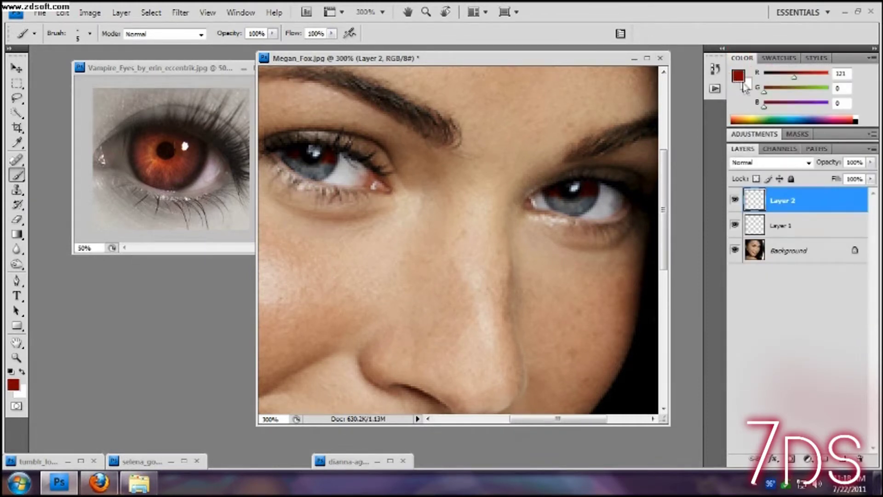
{"action": "left_click", "coordinate": [739, 75]}
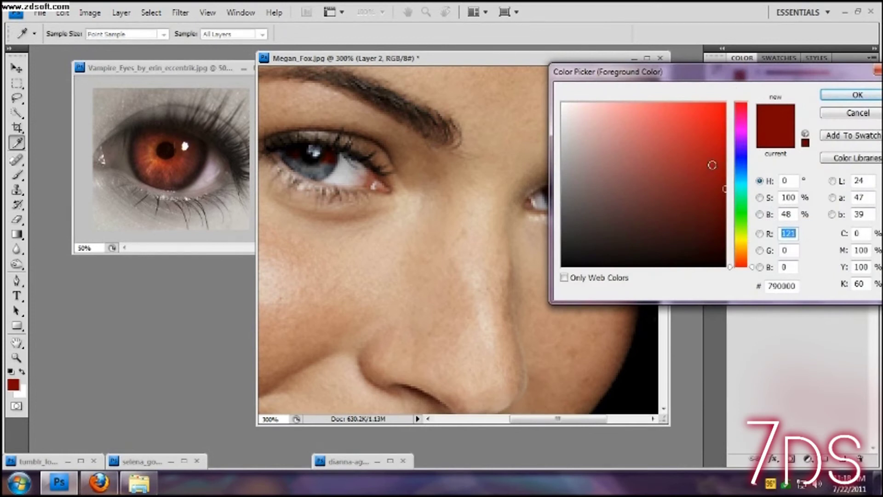
{"action": "left_click", "coordinate": [713, 163]}
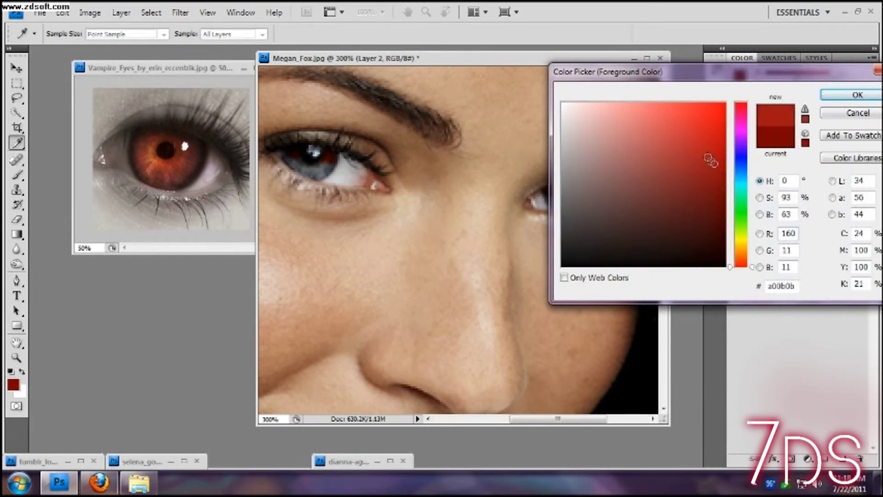
{"action": "left_click", "coordinate": [695, 146]}
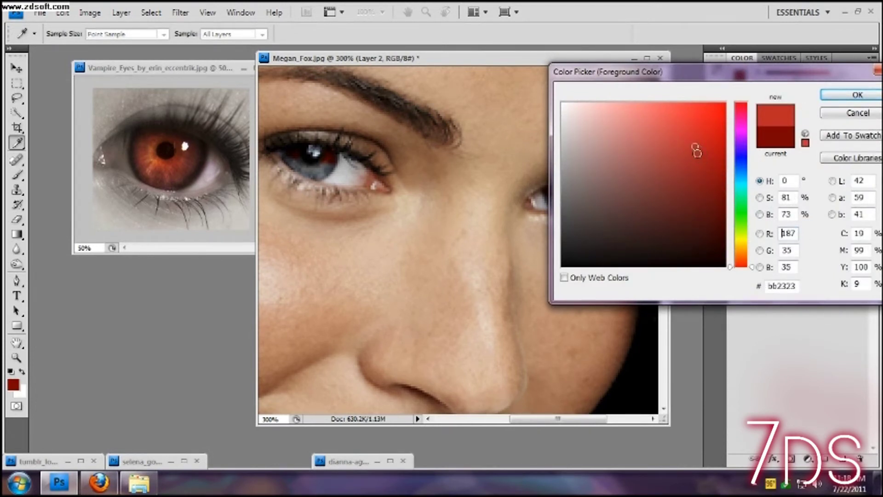
{"action": "left_click", "coordinate": [702, 143]}
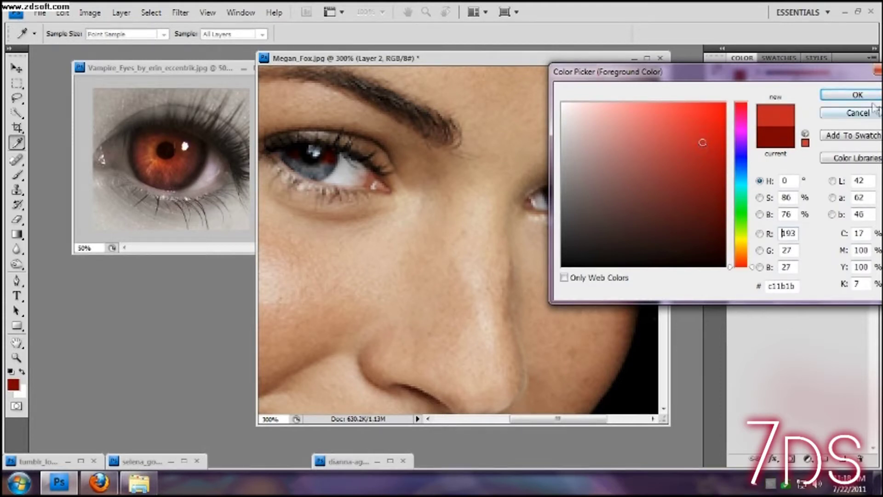
{"action": "left_click", "coordinate": [710, 158]}
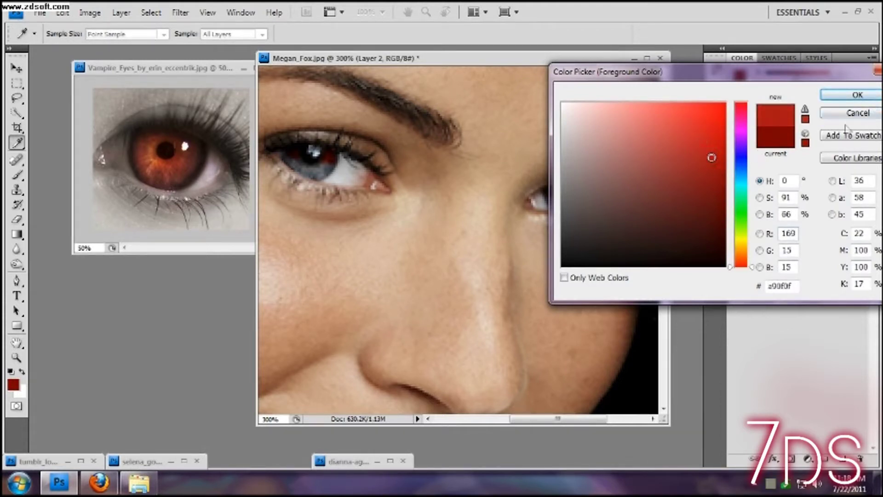
{"action": "left_click", "coordinate": [857, 95]}
- Paint the remaining blue iris areas of both eyes red on Layer 2 with the 5 px Brush
{"action": "key", "text": "b"}
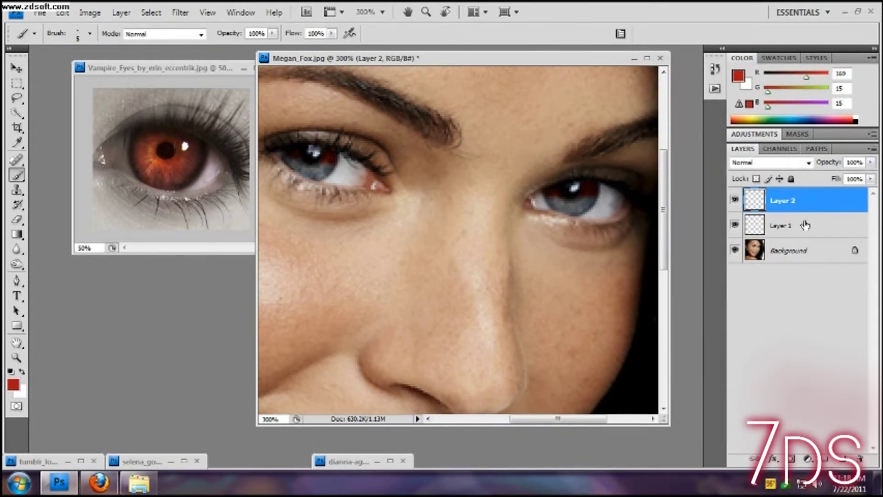
{"action": "mouse_move", "coordinate": [286, 158]}
{"action": "left_mouse_down"}
{"action": "mouse_move", "coordinate": [328, 178]}
{"action": "mouse_move", "coordinate": [335, 169]}
{"action": "mouse_move", "coordinate": [314, 175]}
{"action": "mouse_move", "coordinate": [295, 160]}
{"action": "mouse_move", "coordinate": [324, 161]}
{"action": "left_mouse_up"}
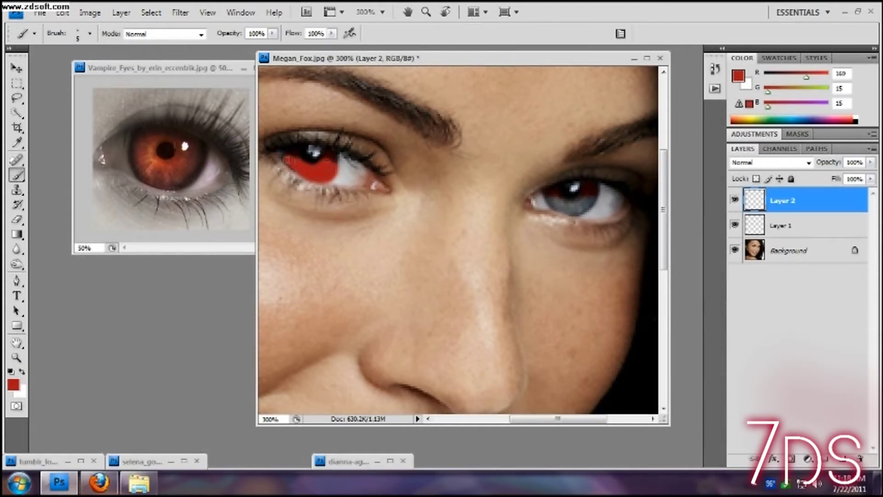
{"action": "mouse_move", "coordinate": [546, 195]}
{"action": "left_mouse_down"}
{"action": "mouse_move", "coordinate": [582, 209]}
{"action": "mouse_move", "coordinate": [593, 197]}
{"action": "mouse_move", "coordinate": [560, 200]}
{"action": "left_mouse_up"}
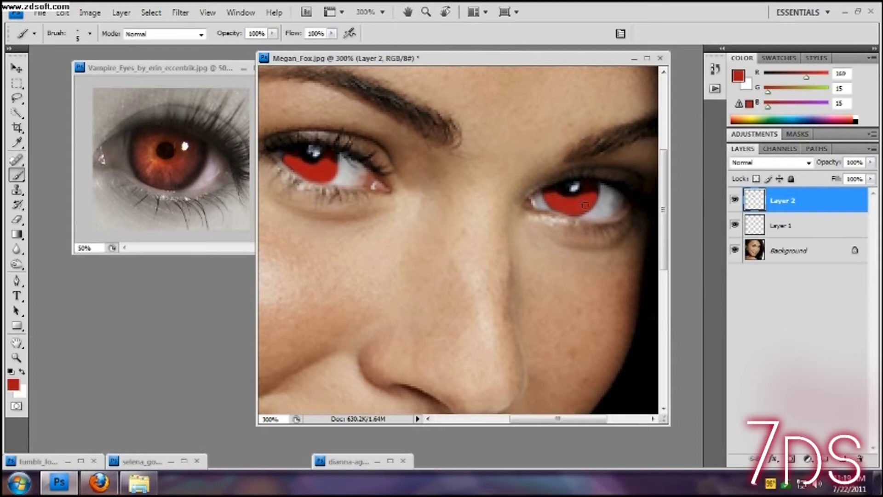
- Step through Layer 2's blend modes, including Linear Burn and Color Dodge, and set it to Overlay
{"action": "left_click", "coordinate": [777, 163]}
{"action": "left_click", "coordinate": [779, 163]}
{"action": "key", "text": "Down"}
{"action": "key", "text": "Down"}
{"action": "key", "text": "Down"}
{"action": "key", "text": "Down"}
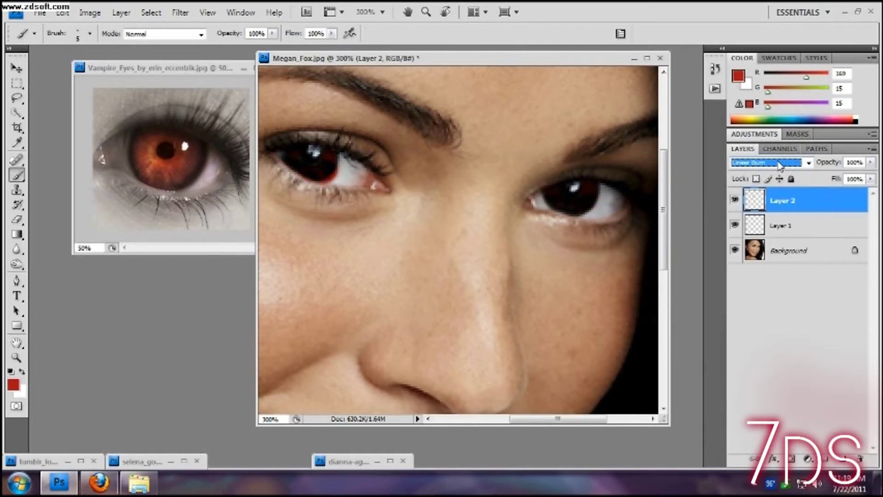
{"action": "key", "text": "Down"}
{"action": "key", "text": "Down"}
{"action": "key", "text": "Down"}
{"action": "key", "text": "Down"}
{"action": "key", "text": "Down"}
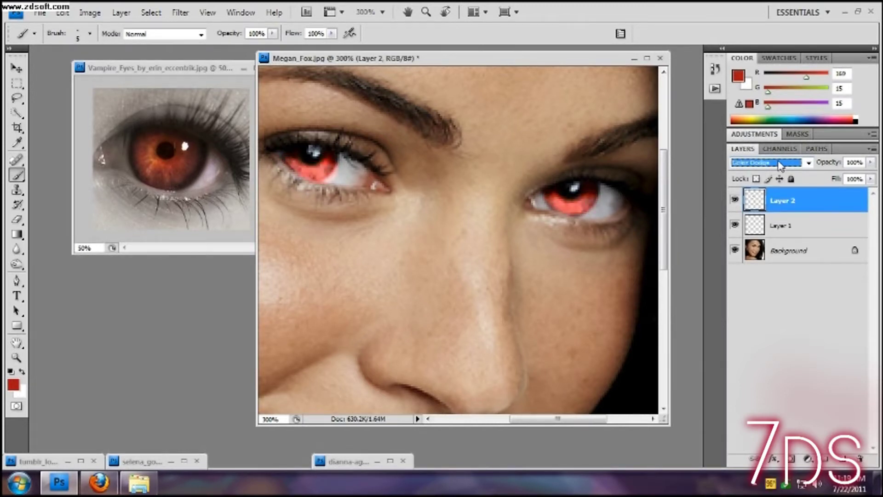
{"action": "key", "text": "Down"}
{"action": "key", "text": "Down"}
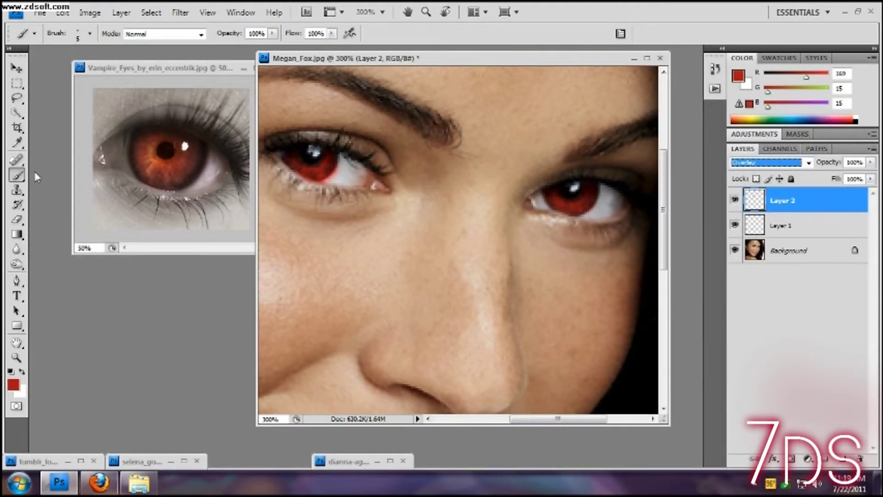
- Erase the red spilling past the lower iris edges of both eyes on Layer 2, undoing a stray erasure
{"action": "left_click", "coordinate": [17, 220]}
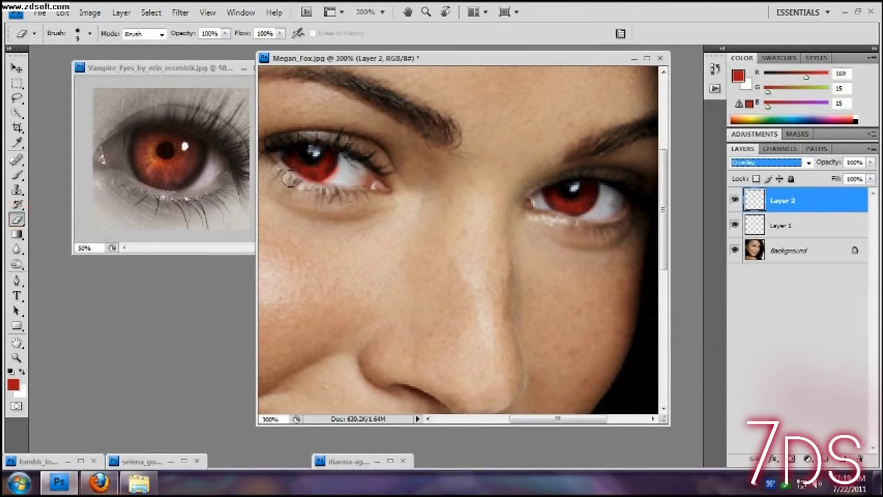
{"action": "left_click_drag", "start_coordinate": [275, 166], "coordinate": [287, 173]}
{"action": "left_click", "coordinate": [62, 12]}
{"action": "left_click", "coordinate": [74, 51]}
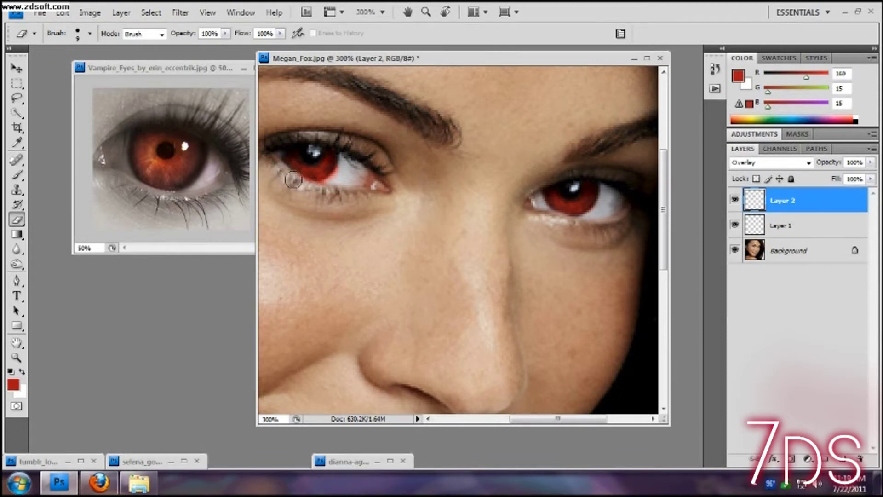
{"action": "mouse_move", "coordinate": [301, 183]}
{"action": "left_mouse_down"}
{"action": "mouse_move", "coordinate": [330, 187]}
{"action": "mouse_move", "coordinate": [346, 168]}
{"action": "mouse_move", "coordinate": [327, 187]}
{"action": "mouse_move", "coordinate": [305, 191]}
{"action": "mouse_move", "coordinate": [346, 160]}
{"action": "mouse_move", "coordinate": [317, 195]}
{"action": "left_mouse_up"}
{"action": "left_click_drag", "start_coordinate": [535, 210], "coordinate": [543, 214]}
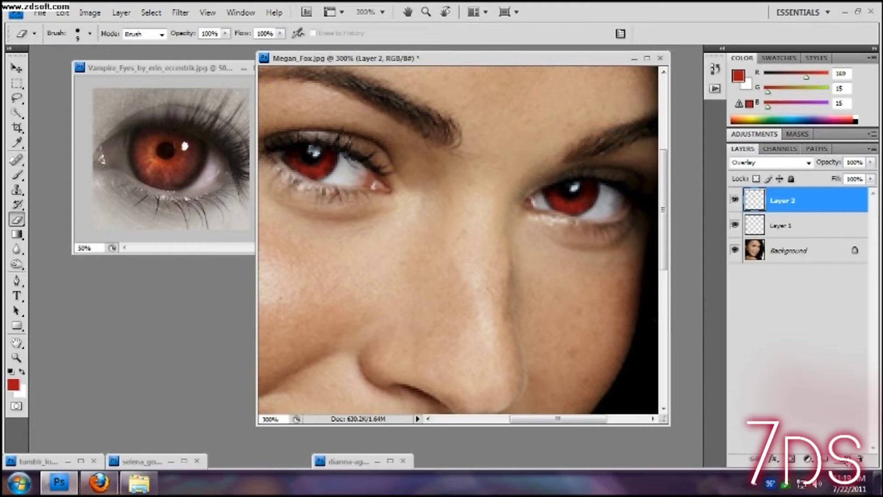
- Flatten the image into the Background and add a new empty layer above it
{"action": "left_click", "coordinate": [101, 14]}
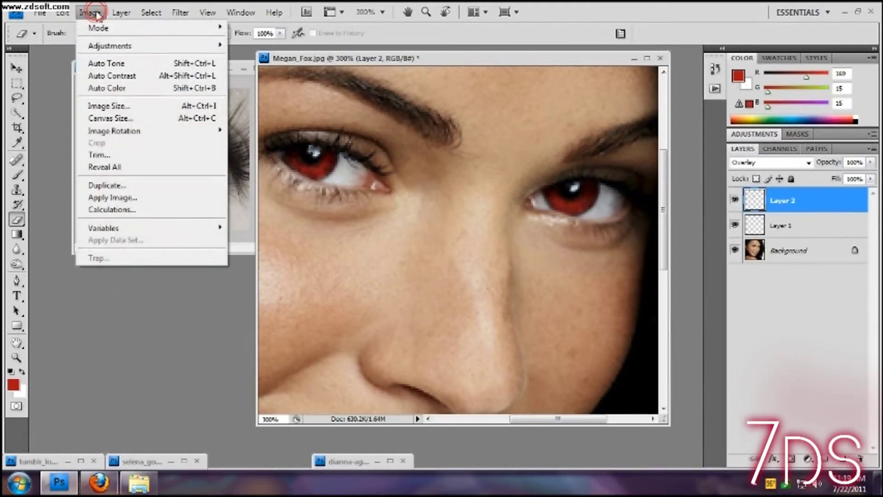
{"action": "left_click", "coordinate": [209, 421]}
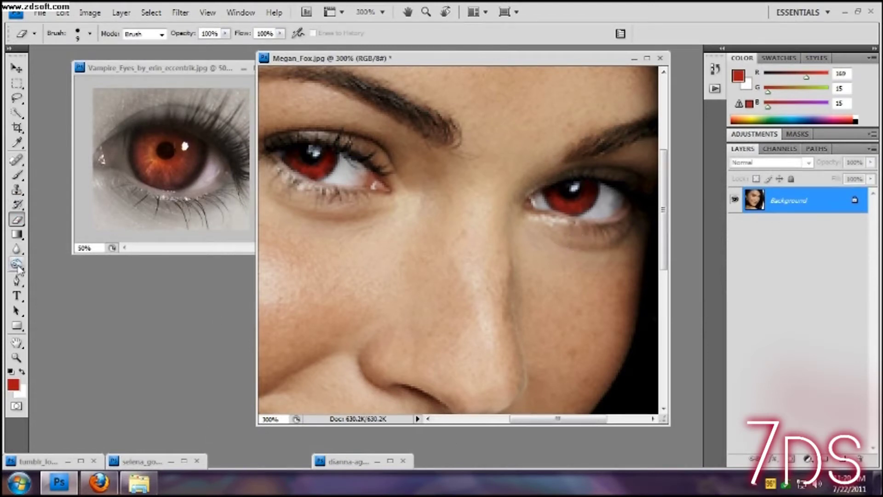
{"action": "key", "text": "ctrl+shift+alt+n"}
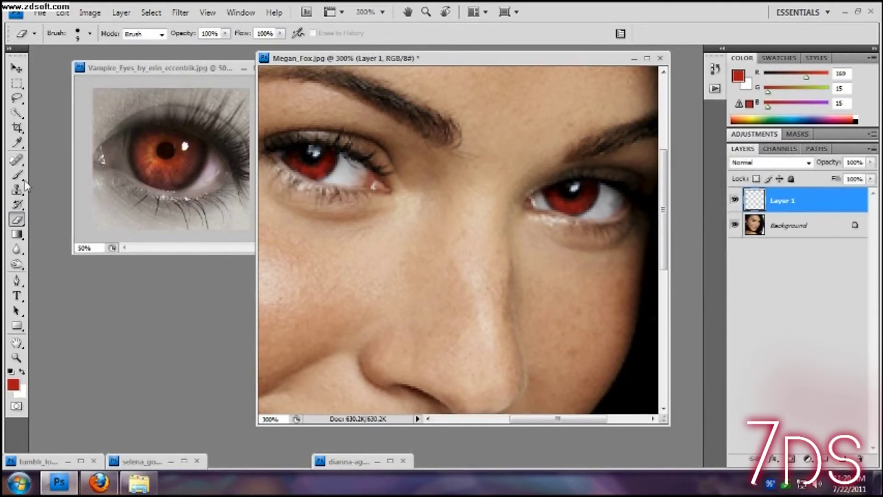
- Set the foreground colour to a lighter red, bd2020, for the Brush tool
{"action": "key", "text": "i"}
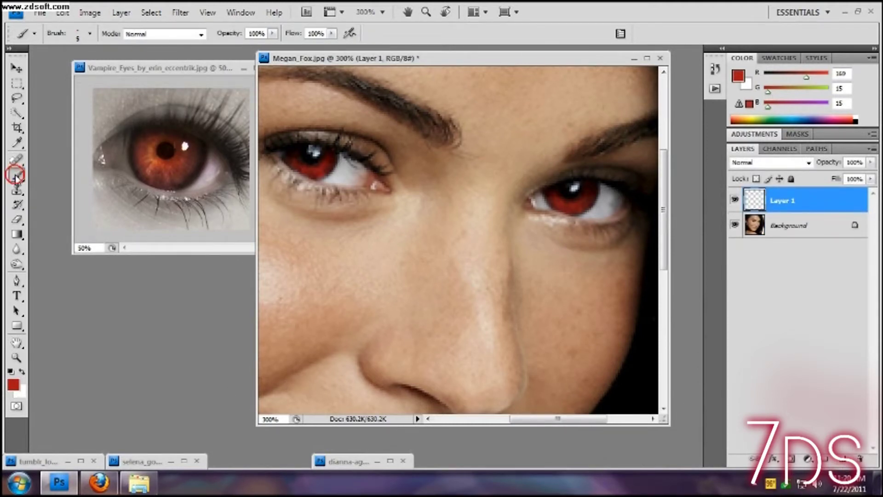
{"action": "left_click", "coordinate": [738, 75]}
{"action": "left_click", "coordinate": [688, 129]}
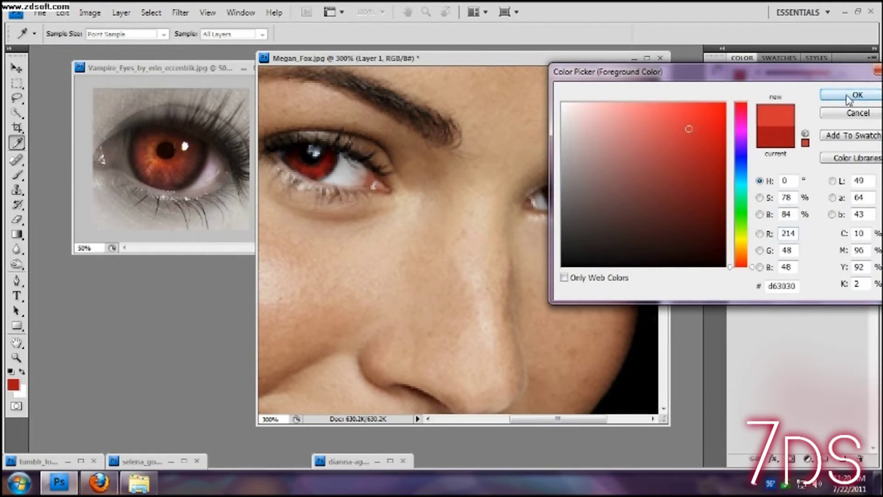
{"action": "left_click", "coordinate": [700, 139]}
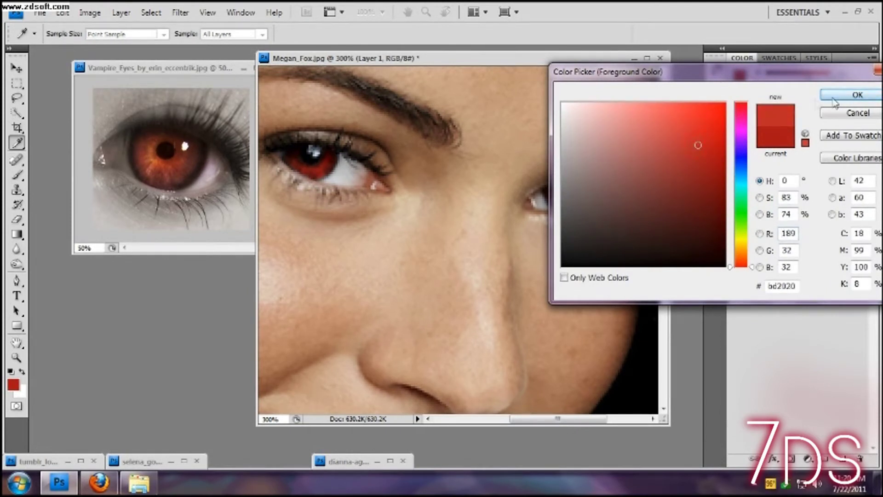
{"action": "left_click", "coordinate": [857, 95]}
- Paint the lighter red on the new layer over the irises of both eyes, leaving the pupils clear
{"action": "key", "text": "b"}
{"action": "mouse_move", "coordinate": [293, 154]}
{"action": "left_mouse_down"}
{"action": "mouse_move", "coordinate": [318, 165]}
{"action": "mouse_move", "coordinate": [332, 152]}
{"action": "mouse_move", "coordinate": [316, 174]}
{"action": "mouse_move", "coordinate": [287, 152]}
{"action": "mouse_move", "coordinate": [317, 164]}
{"action": "mouse_move", "coordinate": [325, 147]}
{"action": "mouse_move", "coordinate": [292, 140]}
{"action": "left_mouse_up"}
{"action": "mouse_move", "coordinate": [562, 188]}
{"action": "left_mouse_down"}
{"action": "mouse_move", "coordinate": [589, 183]}
{"action": "mouse_move", "coordinate": [595, 188]}
{"action": "mouse_move", "coordinate": [576, 207]}
{"action": "mouse_move", "coordinate": [558, 205]}
{"action": "mouse_move", "coordinate": [547, 188]}
{"action": "mouse_move", "coordinate": [563, 202]}
{"action": "mouse_move", "coordinate": [583, 199]}
{"action": "mouse_move", "coordinate": [588, 189]}
{"action": "mouse_move", "coordinate": [569, 202]}
{"action": "mouse_move", "coordinate": [554, 188]}
{"action": "left_mouse_up"}
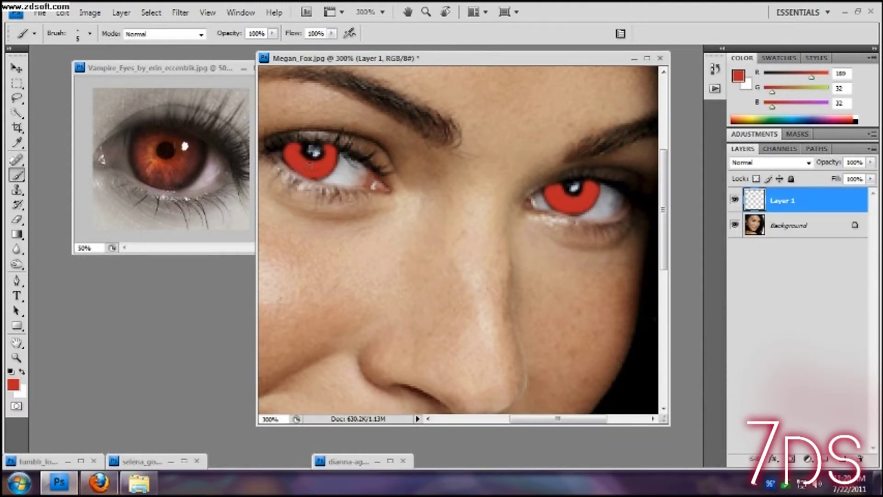
- Try different blend modes on the lighter red layer, including Linear Burn, Soft Light and Hard Mix, and settle on Overlay
{"action": "left_click", "coordinate": [751, 164]}
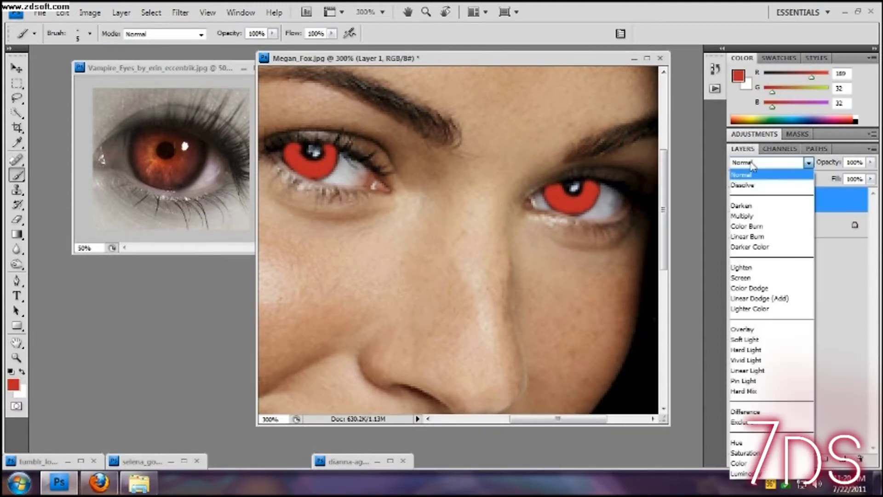
{"action": "left_click", "coordinate": [750, 165]}
{"action": "key", "text": "Down"}
{"action": "key", "text": "Down"}
{"action": "key", "text": "Down"}
{"action": "key", "text": "Down"}
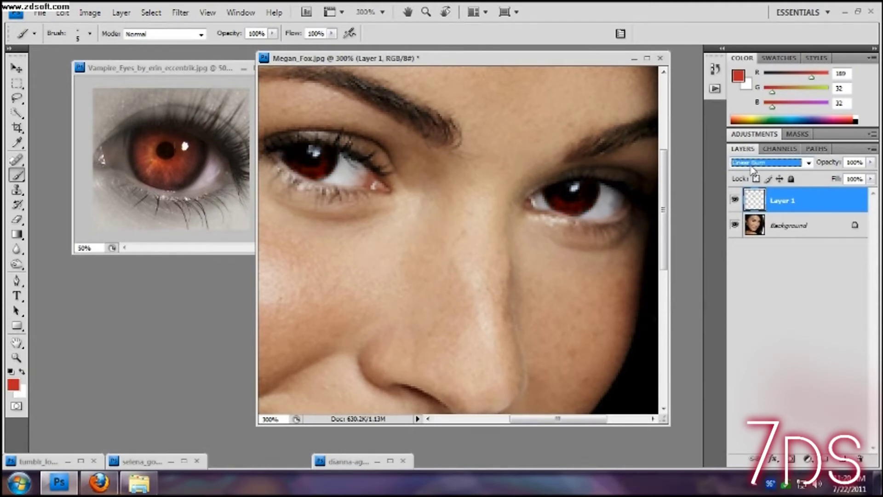
{"action": "key", "text": "Down"}
{"action": "key", "text": "Down"}
{"action": "key", "text": "Down"}
{"action": "key", "text": "Down"}
{"action": "key", "text": "Down"}
{"action": "key", "text": "Down"}
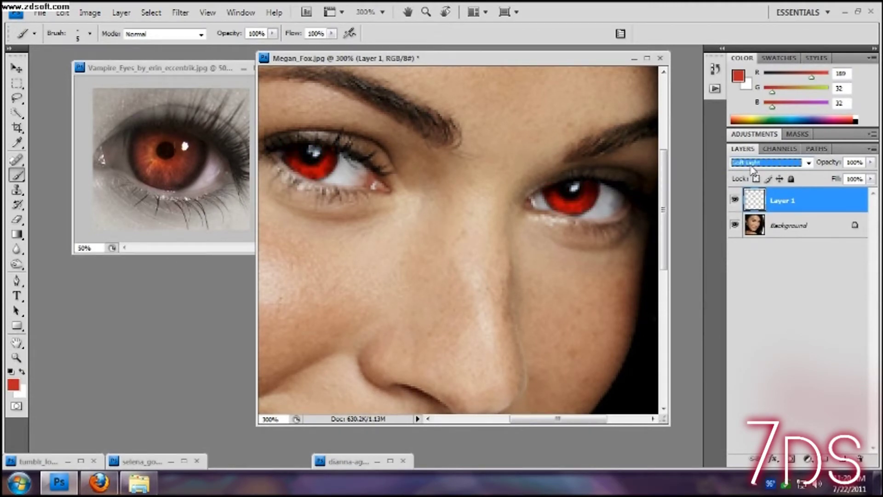
{"action": "key", "text": "Down"}
{"action": "key", "text": "Down"}
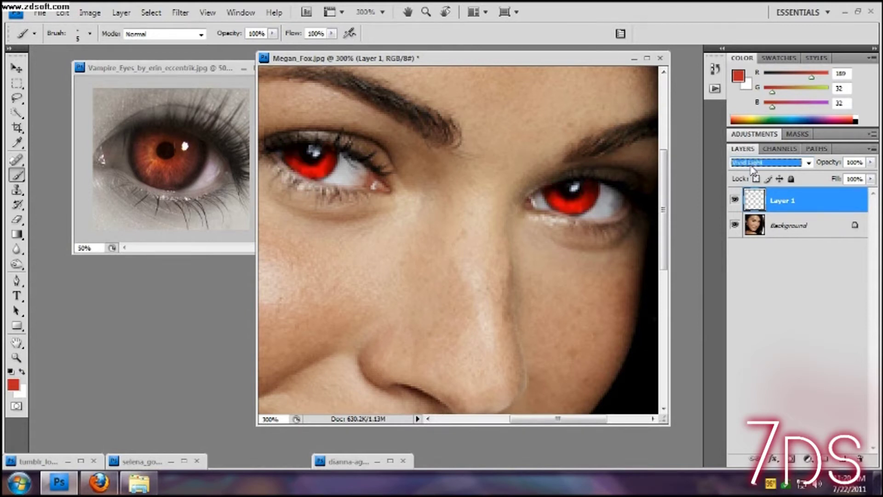
{"action": "key", "text": "Down"}
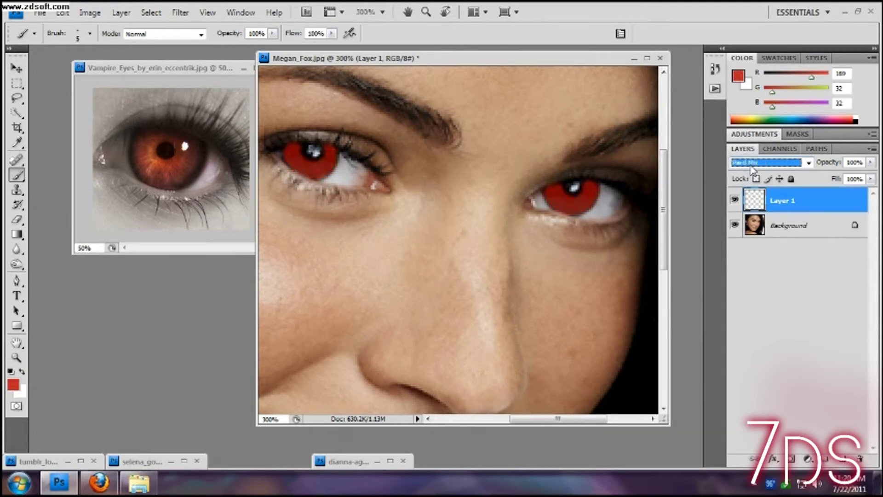
{"action": "key", "text": "Up"}
{"action": "key", "text": "Up"}
{"action": "key", "text": "Up"}
{"action": "key", "text": "Up"}
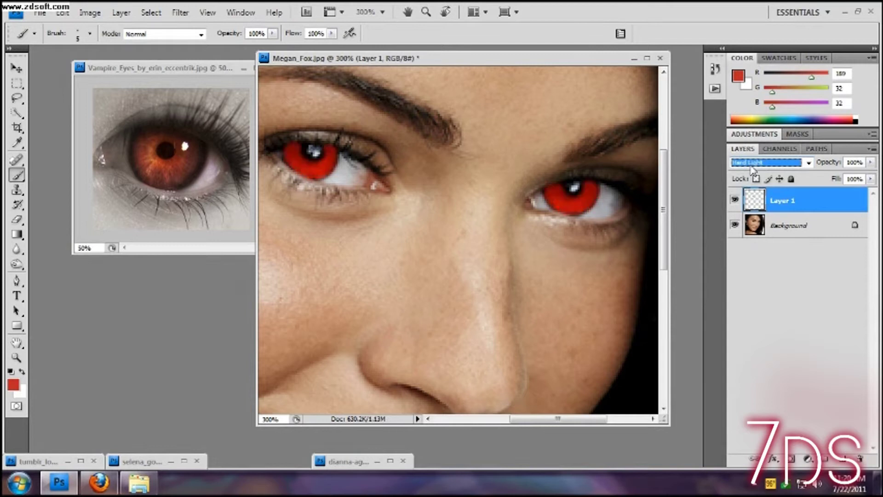
{"action": "key", "text": "Up"}
{"action": "key", "text": "Up"}
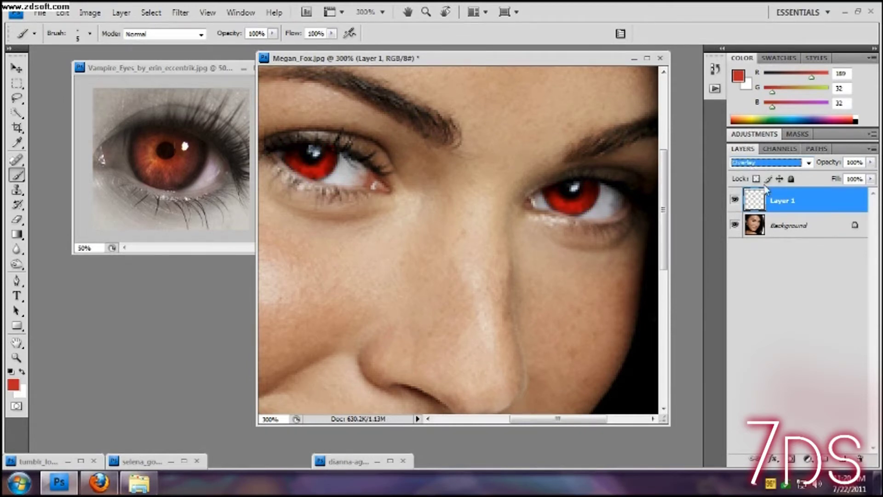
- Lower the red Overlay layer's opacity to 50% in its Blending Options
{"action": "right_click", "coordinate": [813, 204]}
{"action": "left_click", "coordinate": [749, 177]}
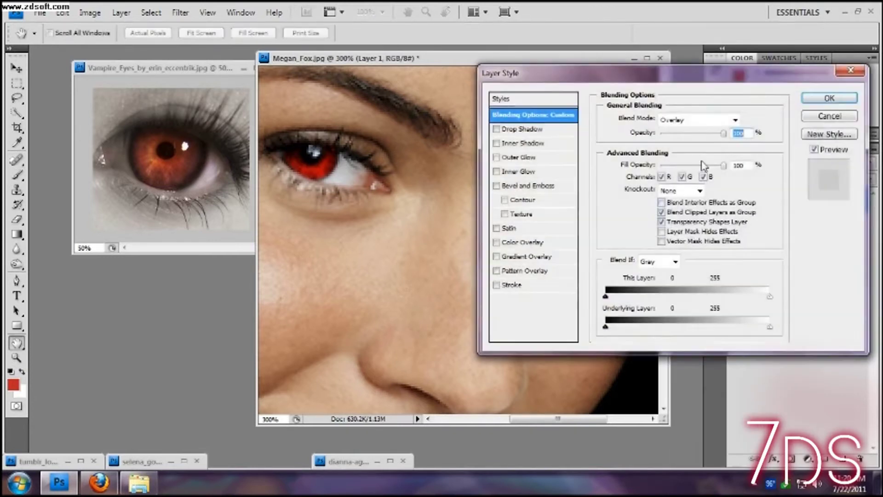
{"action": "left_click", "coordinate": [693, 133]}
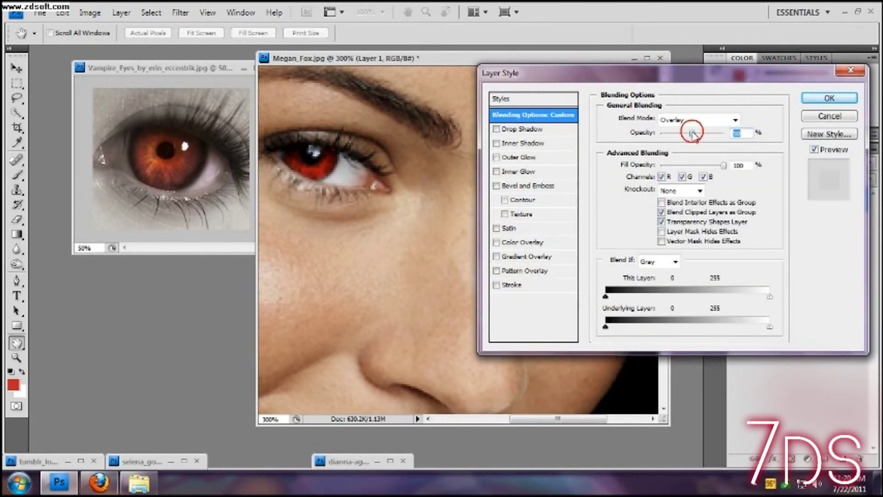
{"action": "left_click", "coordinate": [826, 101]}
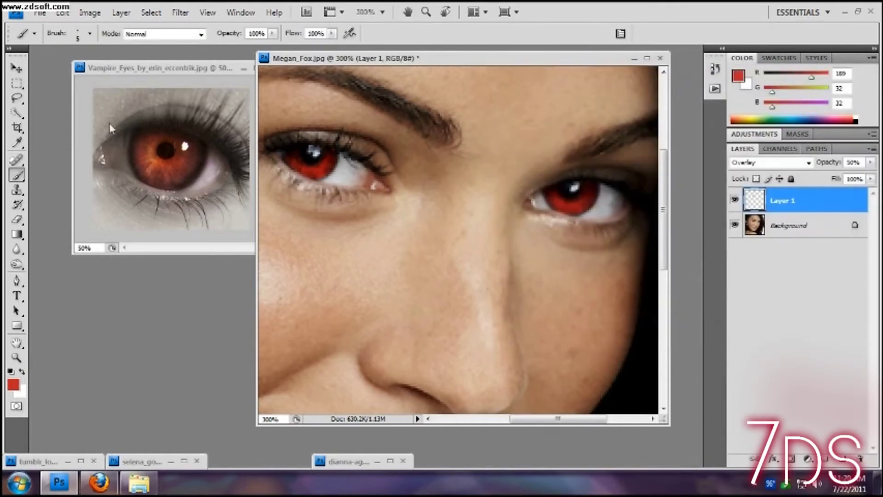
- Erase stray red around the iris on Layer 1 and flatten the image into the Background
{"action": "left_click", "coordinate": [17, 219]}
{"action": "left_click_drag", "start_coordinate": [374, 142], "coordinate": [328, 148]}
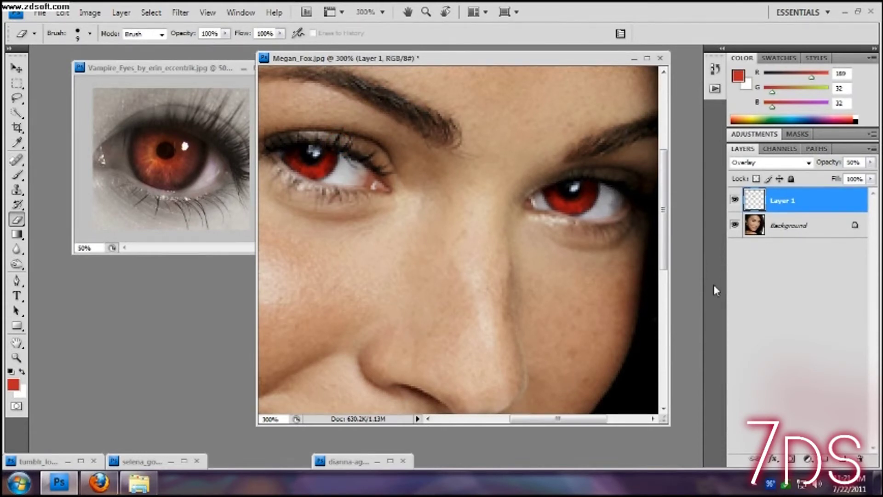
{"action": "left_click", "coordinate": [120, 13]}
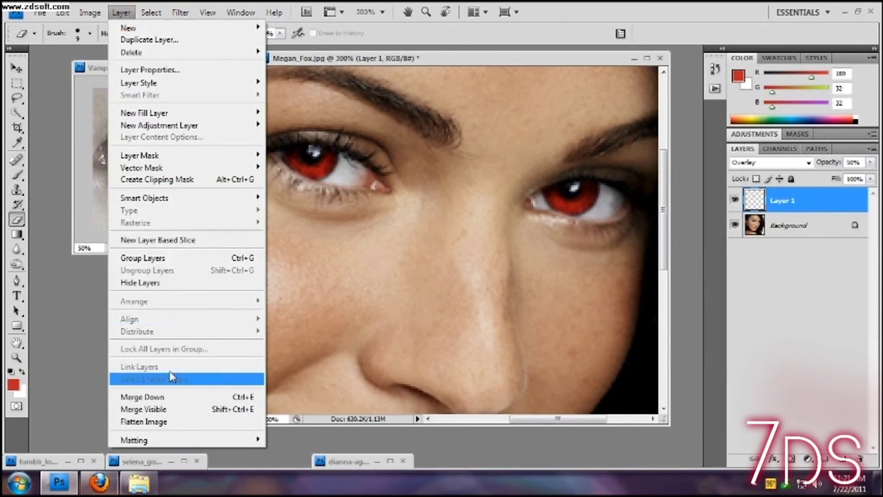
{"action": "left_click", "coordinate": [163, 422]}
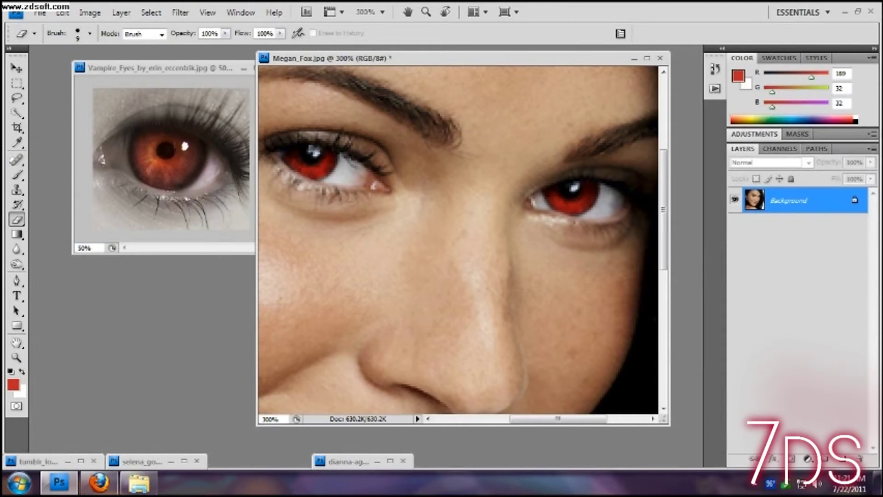
- Set the foreground colour to white (255, 255, 255) for the Brush tool
{"action": "left_click", "coordinate": [856, 117]}
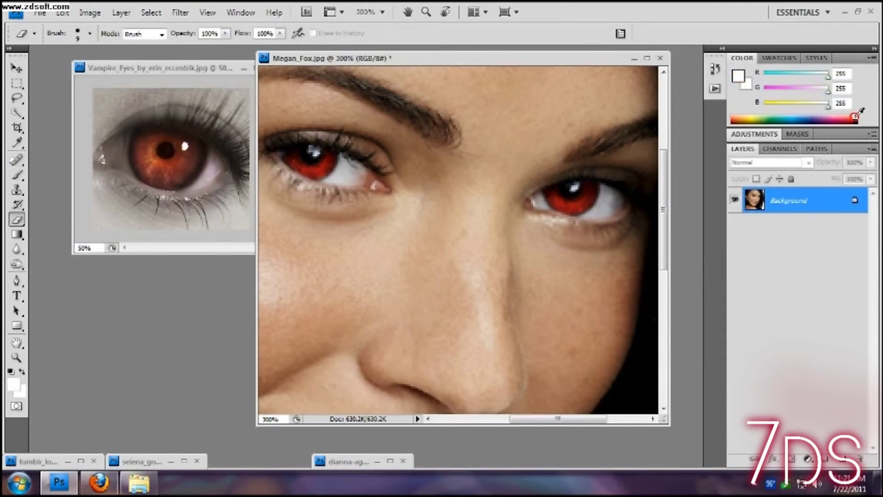
{"action": "left_click", "coordinate": [16, 177]}
- Try painting the whites of both eyes pure white directly on the Background
{"action": "mouse_move", "coordinate": [344, 158]}
{"action": "left_mouse_down"}
{"action": "mouse_move", "coordinate": [344, 157]}
{"action": "mouse_move", "coordinate": [361, 179]}
{"action": "mouse_move", "coordinate": [326, 180]}
{"action": "mouse_move", "coordinate": [341, 157]}
{"action": "mouse_move", "coordinate": [338, 174]}
{"action": "mouse_move", "coordinate": [362, 177]}
{"action": "left_mouse_up"}
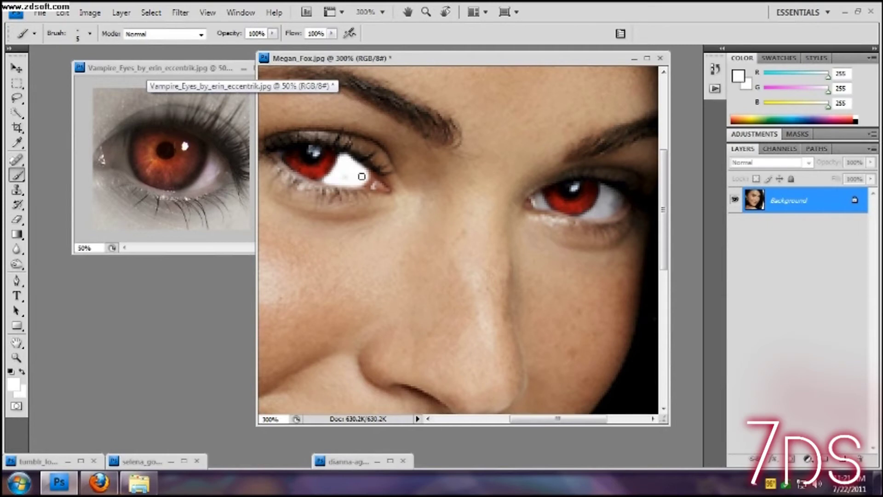
{"action": "left_click", "coordinate": [278, 155]}
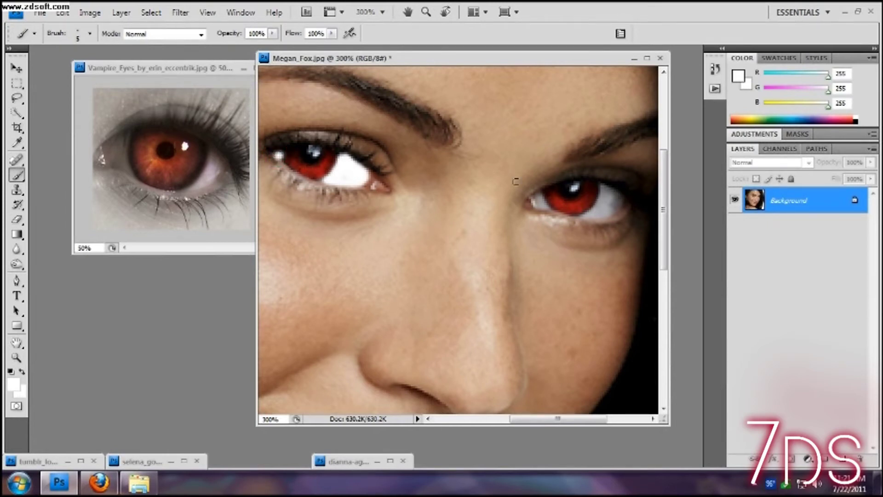
{"action": "mouse_move", "coordinate": [608, 193]}
{"action": "left_mouse_down"}
{"action": "mouse_move", "coordinate": [605, 186]}
{"action": "mouse_move", "coordinate": [589, 214]}
{"action": "mouse_move", "coordinate": [621, 200]}
{"action": "mouse_move", "coordinate": [607, 188]}
{"action": "mouse_move", "coordinate": [603, 209]}
{"action": "left_mouse_up"}
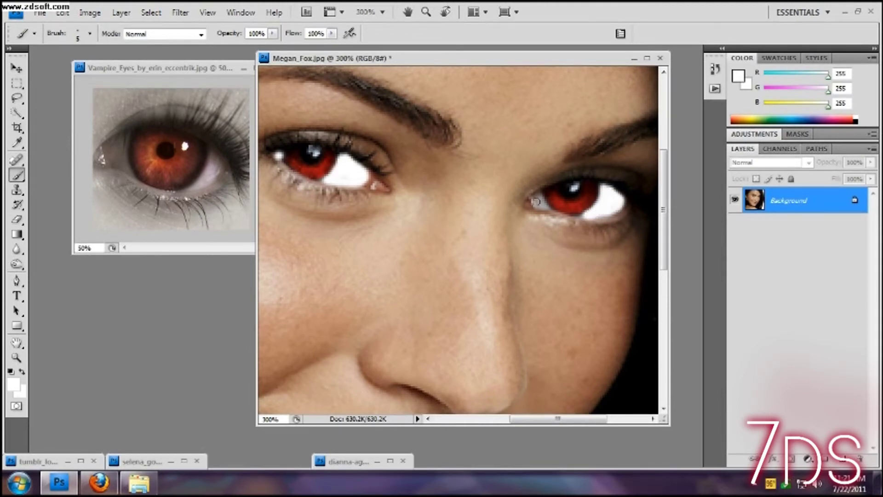
{"action": "mouse_move", "coordinate": [535, 198]}
{"action": "left_mouse_down"}
{"action": "mouse_move", "coordinate": [545, 202]}
{"action": "mouse_move", "coordinate": [536, 201]}
{"action": "left_mouse_up"}
- Undo all the white strokes painted on the Background over both eyes
{"action": "left_click", "coordinate": [62, 13]}
{"action": "left_click", "coordinate": [87, 27]}
{"action": "left_click", "coordinate": [62, 13]}
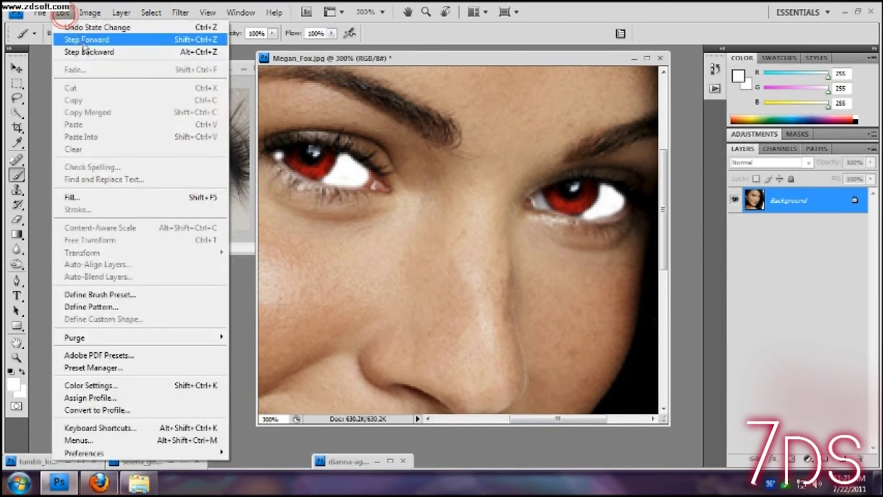
{"action": "left_click", "coordinate": [85, 40]}
{"action": "left_click", "coordinate": [62, 12]}
{"action": "left_click", "coordinate": [83, 39]}
{"action": "left_click", "coordinate": [62, 13]}
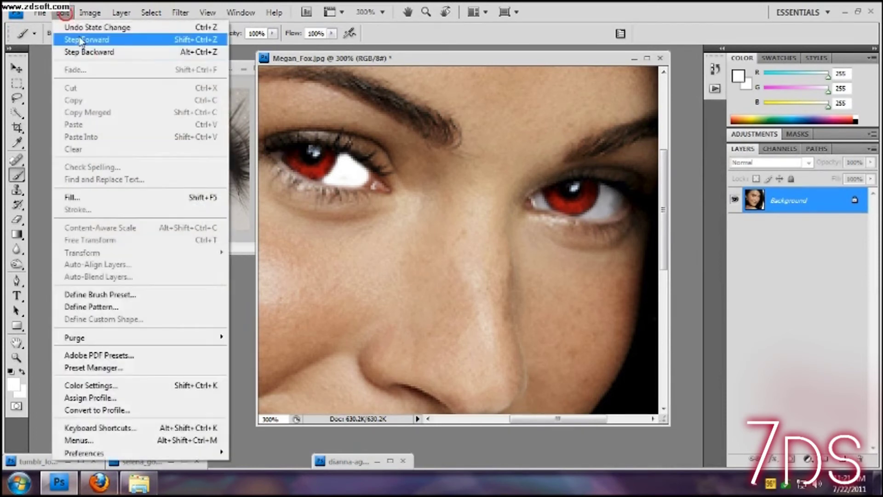
{"action": "left_click", "coordinate": [89, 53]}
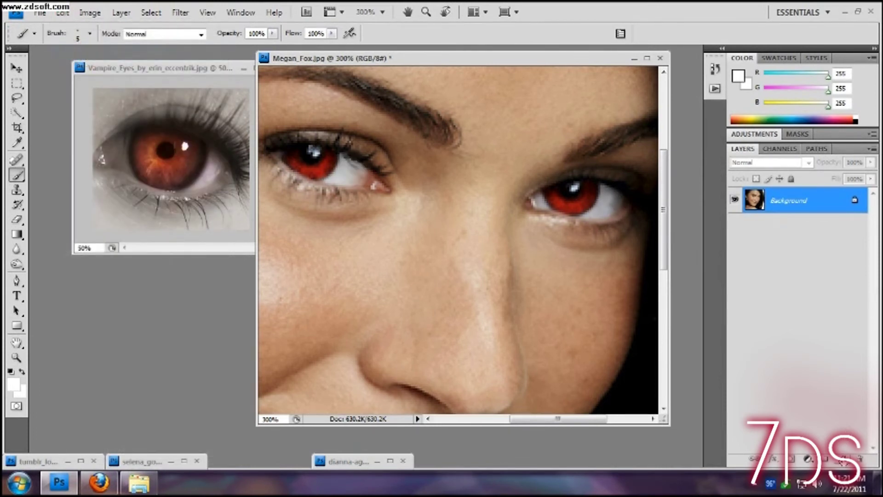
- Add a new empty layer and paint white over the whites of both eyes, on each side of the irises
{"action": "left_click", "coordinate": [843, 459]}
{"action": "mouse_move", "coordinate": [344, 158]}
{"action": "left_mouse_down"}
{"action": "mouse_move", "coordinate": [368, 176]}
{"action": "mouse_move", "coordinate": [327, 180]}
{"action": "mouse_move", "coordinate": [340, 161]}
{"action": "mouse_move", "coordinate": [359, 176]}
{"action": "left_mouse_up"}
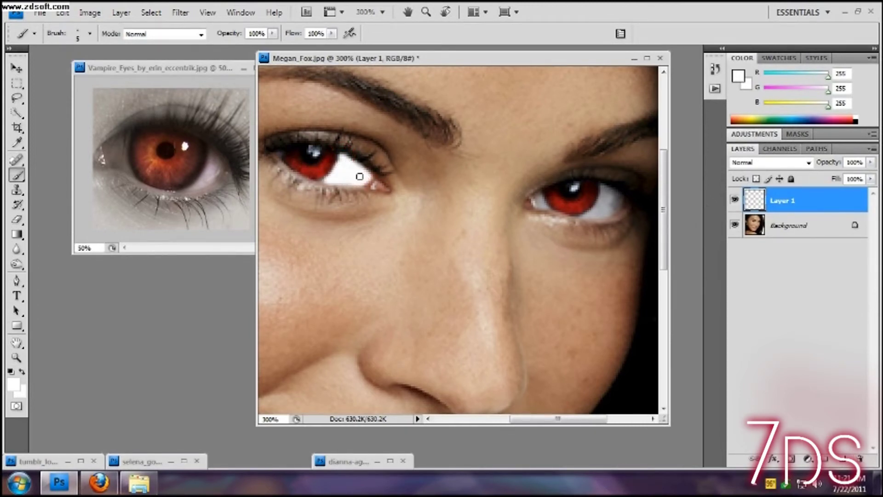
{"action": "left_click_drag", "start_coordinate": [288, 156], "coordinate": [275, 153]}
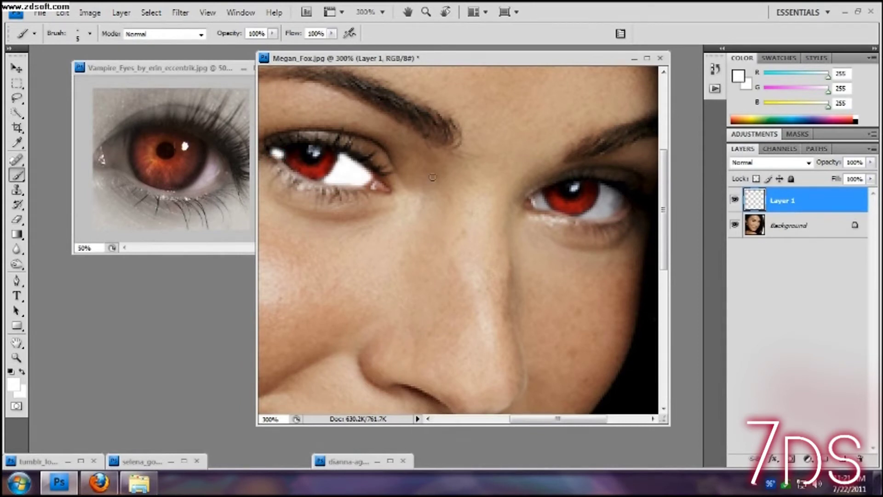
{"action": "left_click_drag", "start_coordinate": [533, 190], "coordinate": [535, 203]}
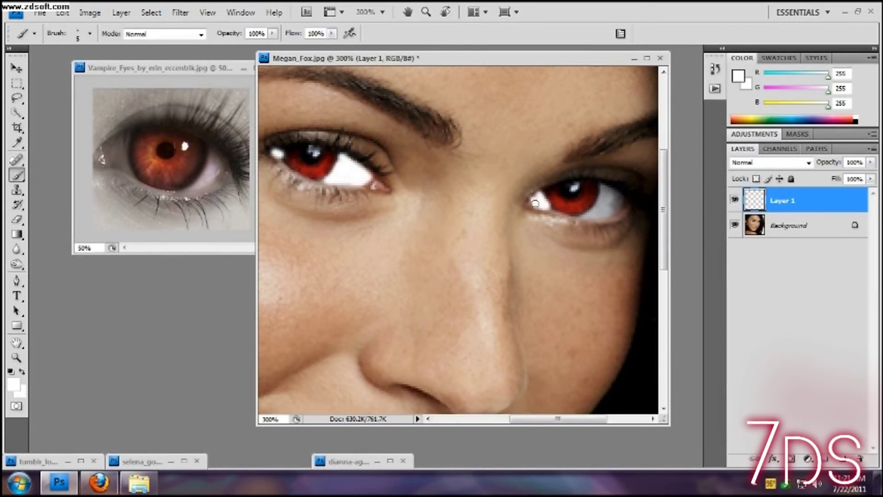
{"action": "mouse_move", "coordinate": [609, 186]}
{"action": "left_mouse_down"}
{"action": "mouse_move", "coordinate": [588, 212]}
{"action": "mouse_move", "coordinate": [611, 210]}
{"action": "mouse_move", "coordinate": [621, 199]}
{"action": "mouse_move", "coordinate": [611, 189]}
{"action": "mouse_move", "coordinate": [620, 204]}
{"action": "mouse_move", "coordinate": [598, 210]}
{"action": "mouse_move", "coordinate": [612, 191]}
{"action": "left_mouse_up"}
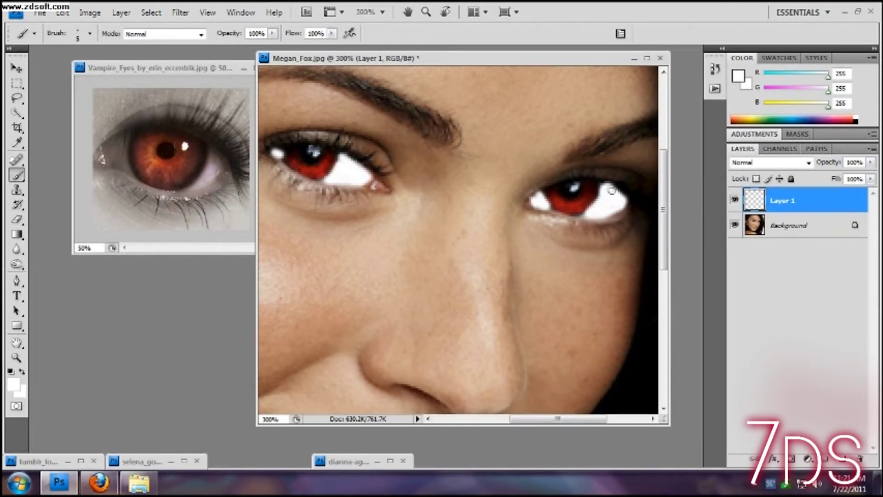
- Step through the blend modes for the white-painted layer and set it to Lighter Color
{"action": "left_click", "coordinate": [759, 164]}
{"action": "key", "text": "Down"}
{"action": "key", "text": "Down"}
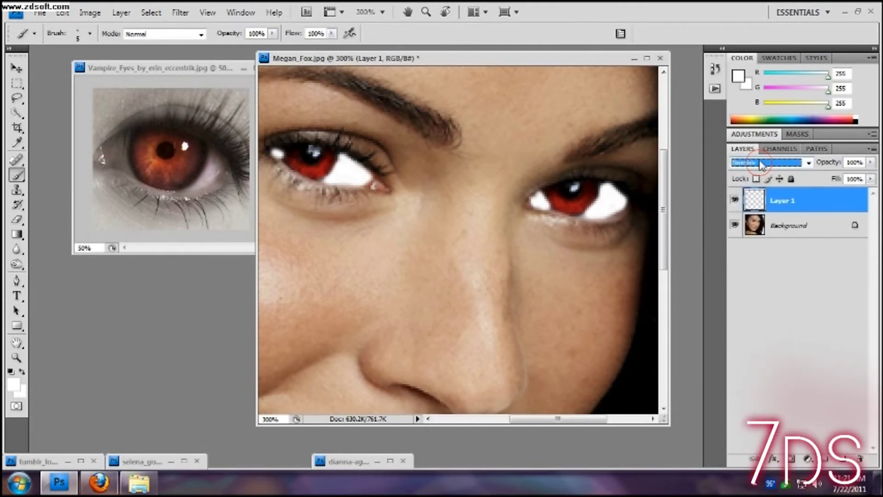
{"action": "key", "text": "Down"}
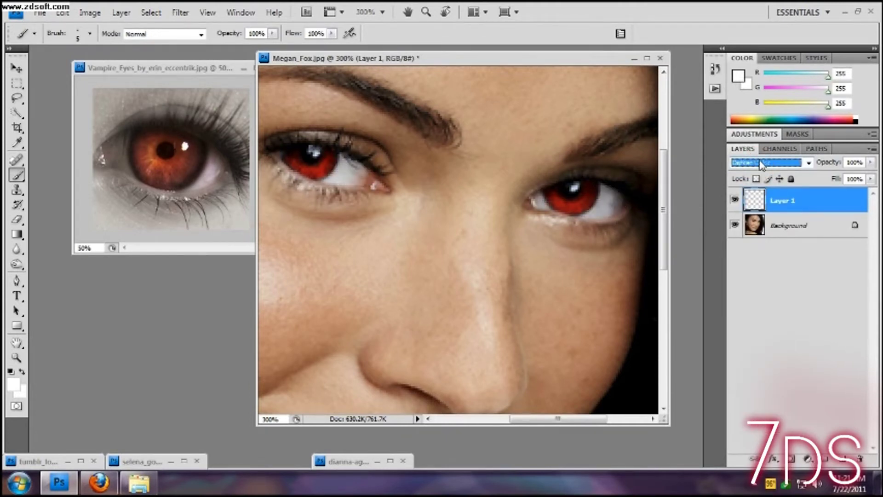
{"action": "key", "text": "Down"}
{"action": "key", "text": "Down"}
{"action": "key", "text": "Down"}
{"action": "key", "text": "Down"}
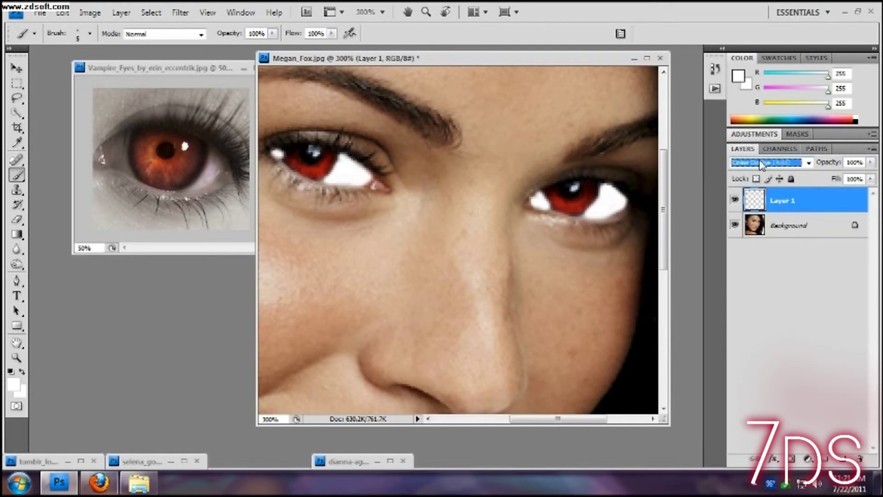
- Lower the white-painted layer's opacity to 38% in its Blending Options
{"action": "right_click", "coordinate": [800, 199]}
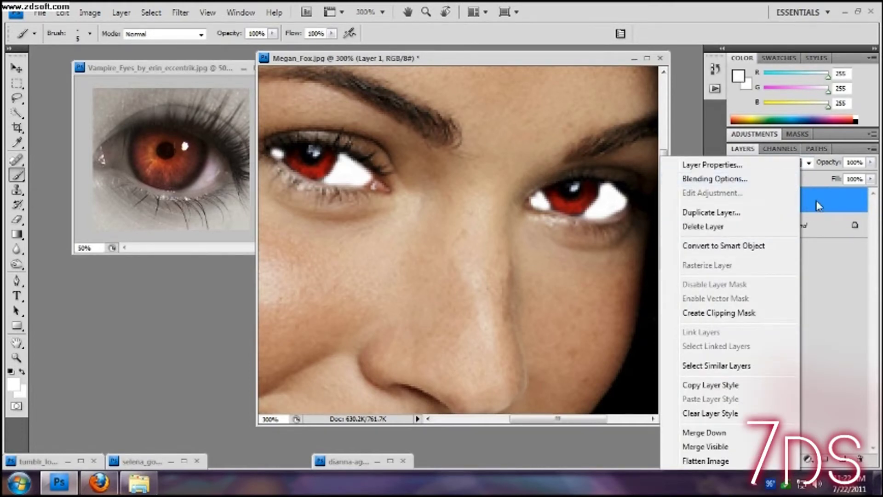
{"action": "right_click", "coordinate": [818, 206]}
{"action": "left_click", "coordinate": [749, 180]}
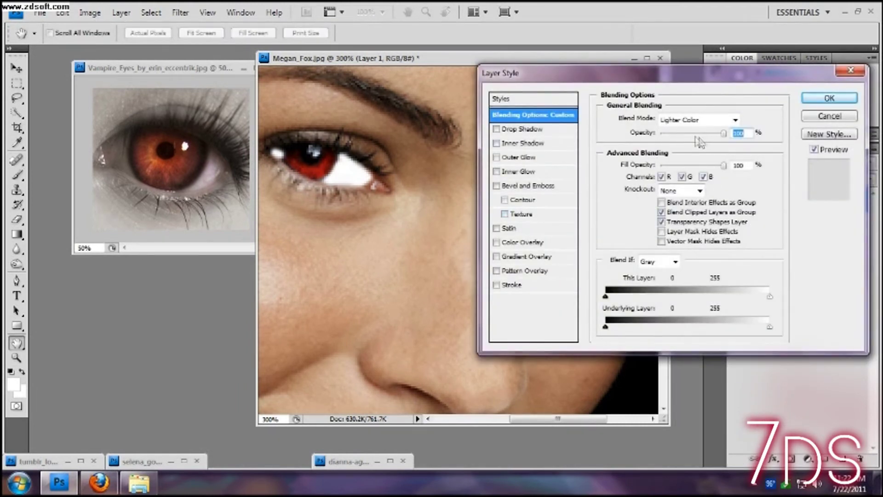
{"action": "left_click", "coordinate": [690, 132]}
{"action": "left_click", "coordinate": [685, 134]}
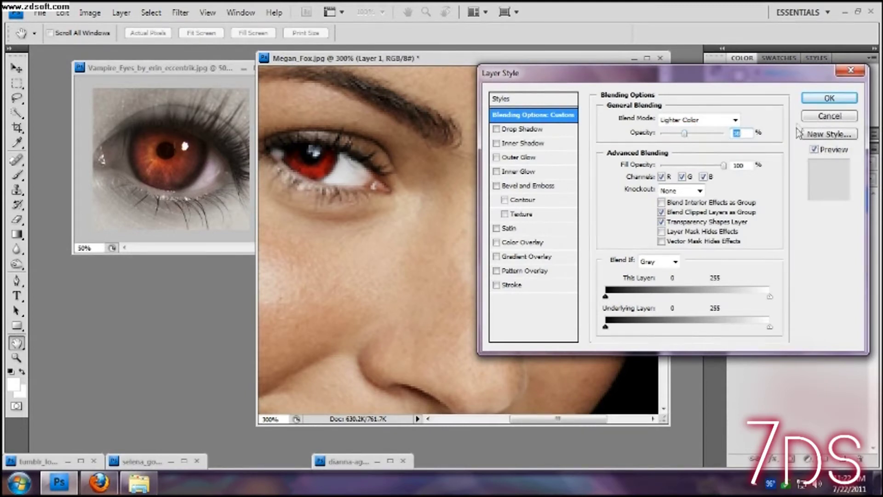
{"action": "left_click", "coordinate": [839, 97]}
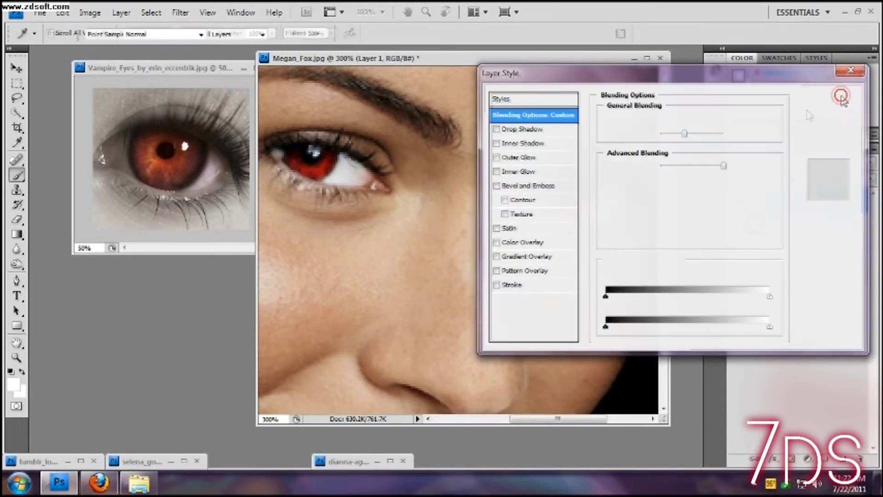
- Erase the white spilling onto the irises, lids and corners of both eyes on Layer 1
{"action": "left_click", "coordinate": [17, 221]}
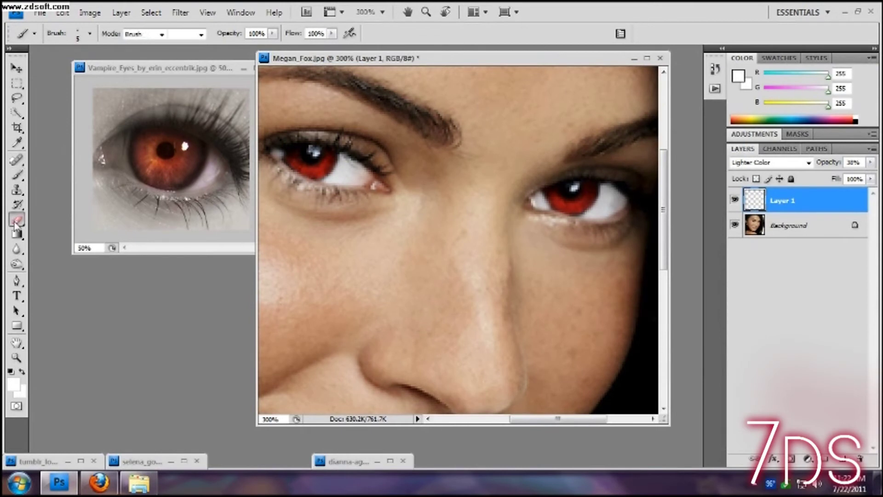
{"action": "left_click", "coordinate": [289, 151]}
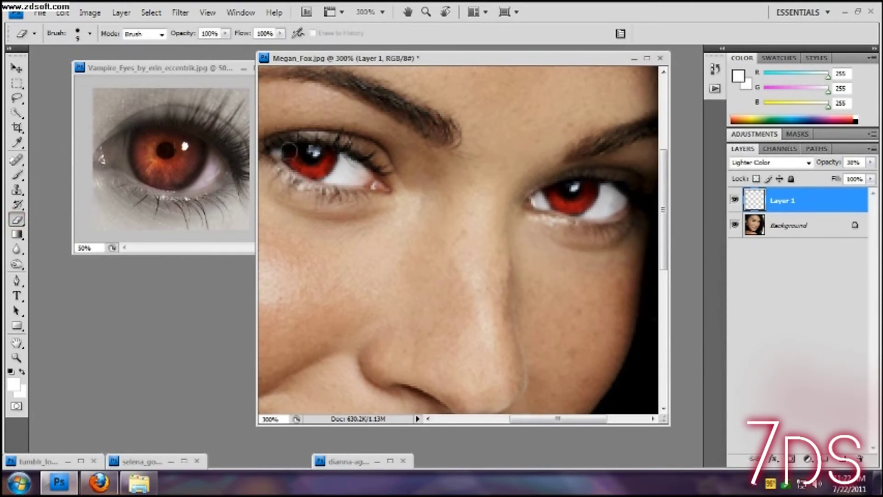
{"action": "mouse_move", "coordinate": [289, 152]}
{"action": "left_mouse_down"}
{"action": "mouse_move", "coordinate": [268, 143]}
{"action": "mouse_move", "coordinate": [274, 159]}
{"action": "mouse_move", "coordinate": [264, 156]}
{"action": "mouse_move", "coordinate": [271, 169]}
{"action": "mouse_move", "coordinate": [300, 187]}
{"action": "mouse_move", "coordinate": [375, 186]}
{"action": "left_mouse_up"}
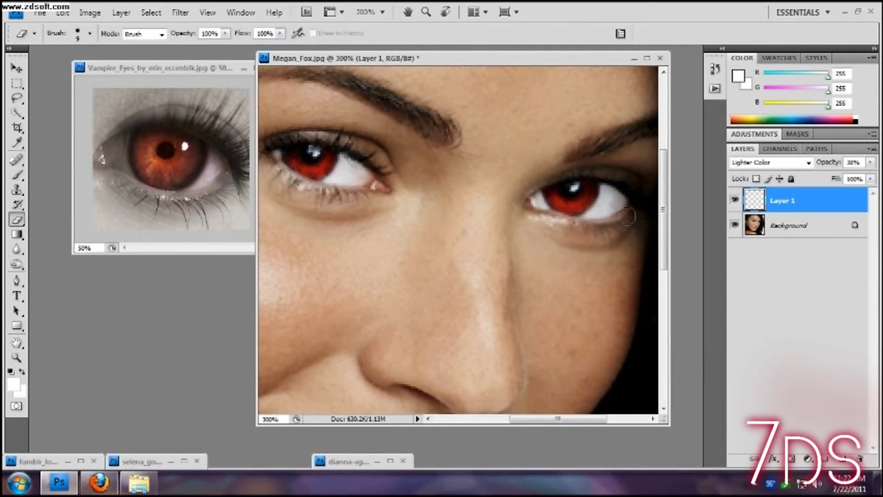
{"action": "left_click_drag", "start_coordinate": [532, 219], "coordinate": [553, 222]}
- Merge the visible layers into the background and set the Brush tool to a 3 px hard round tip
{"action": "left_click", "coordinate": [121, 12]}
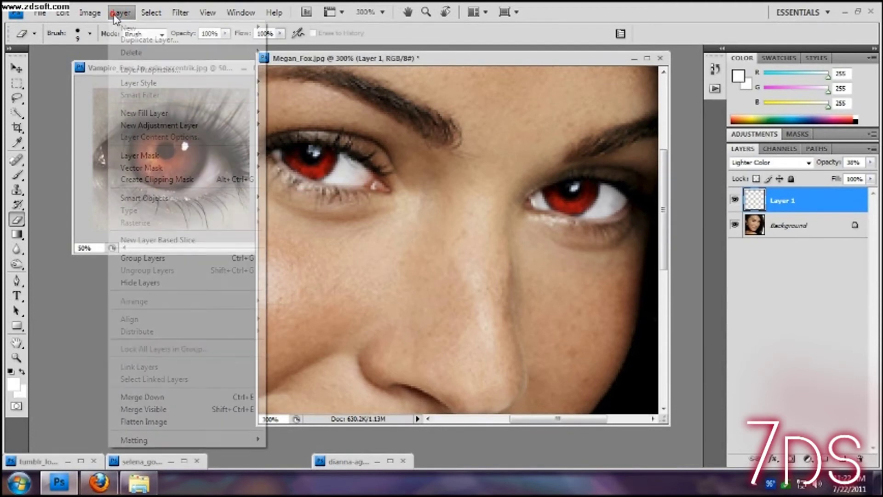
{"action": "left_click", "coordinate": [157, 411]}
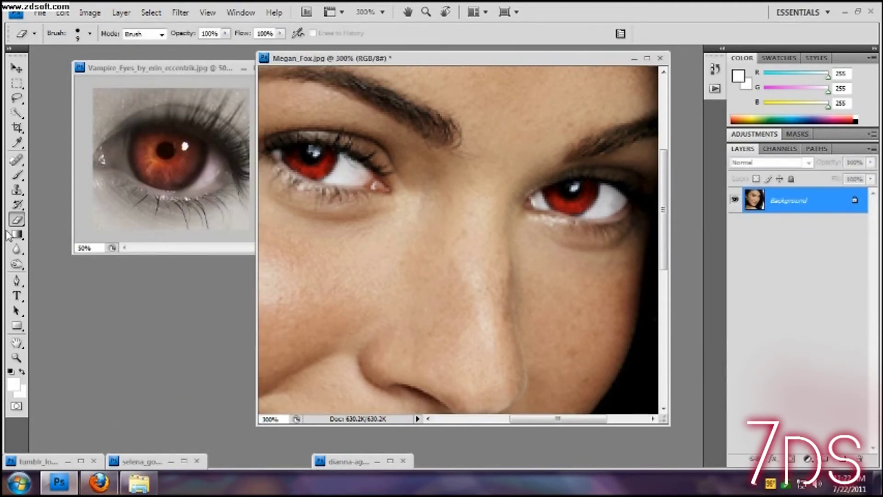
{"action": "left_click", "coordinate": [18, 176]}
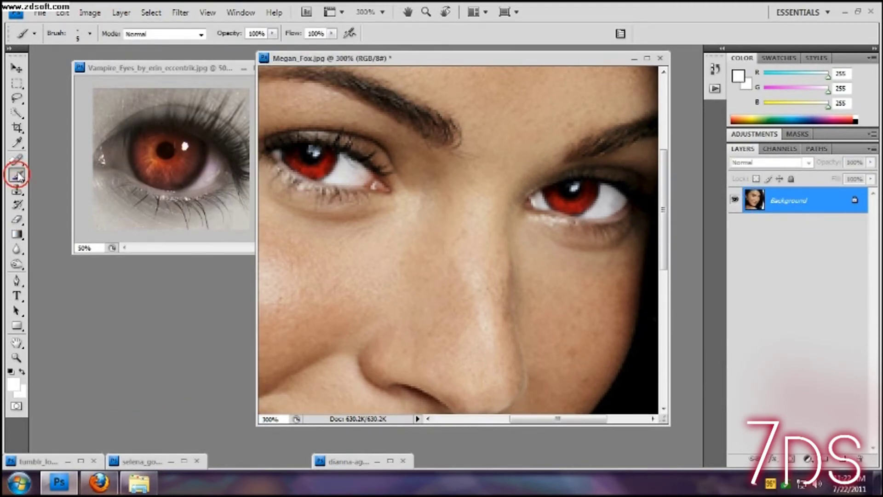
{"action": "left_click", "coordinate": [89, 33]}
{"action": "left_click", "coordinate": [50, 138]}
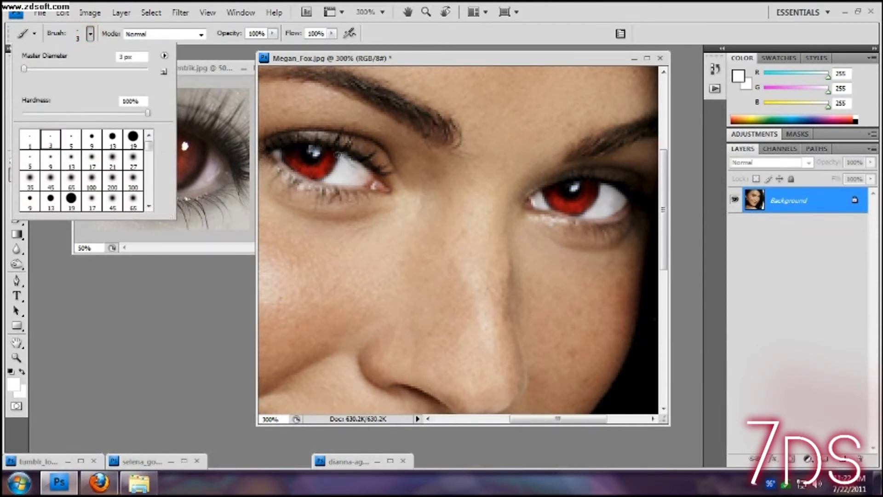
{"action": "left_click", "coordinate": [198, 302]}
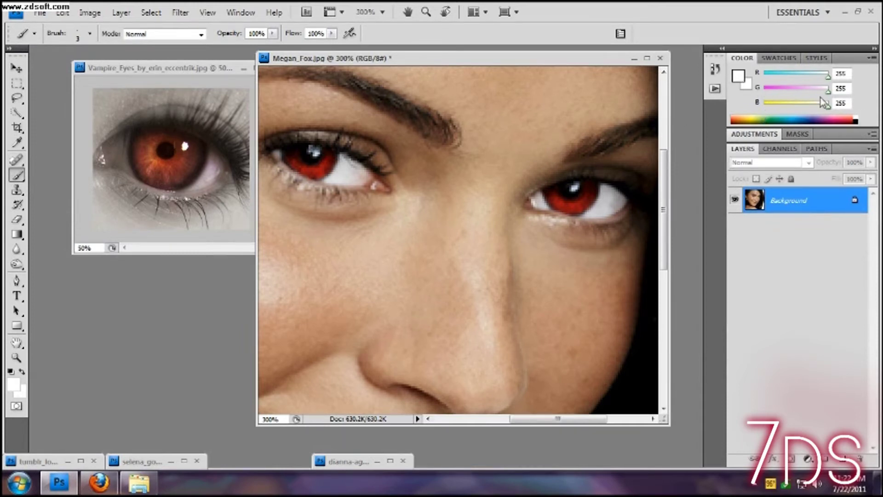
- Set the foreground colour to the dark brown #311a1d sampled from the iris edge of the vampire eye image
{"action": "left_click", "coordinate": [739, 77]}
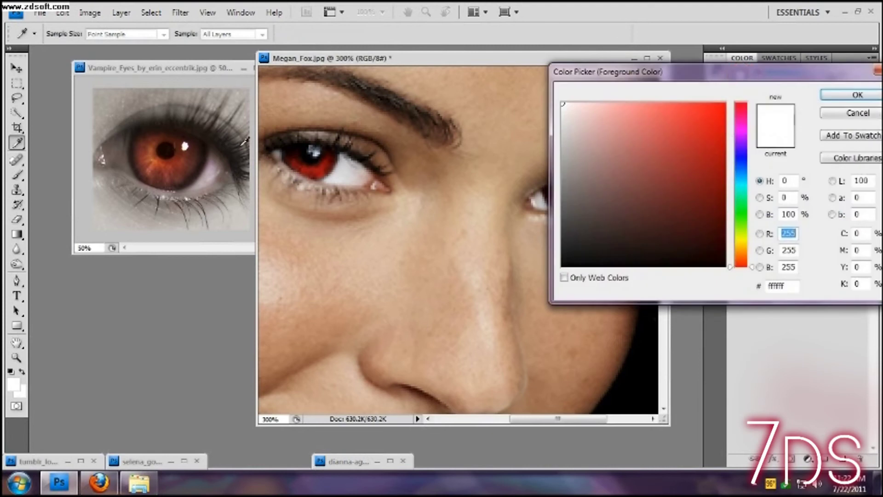
{"action": "left_click", "coordinate": [195, 178]}
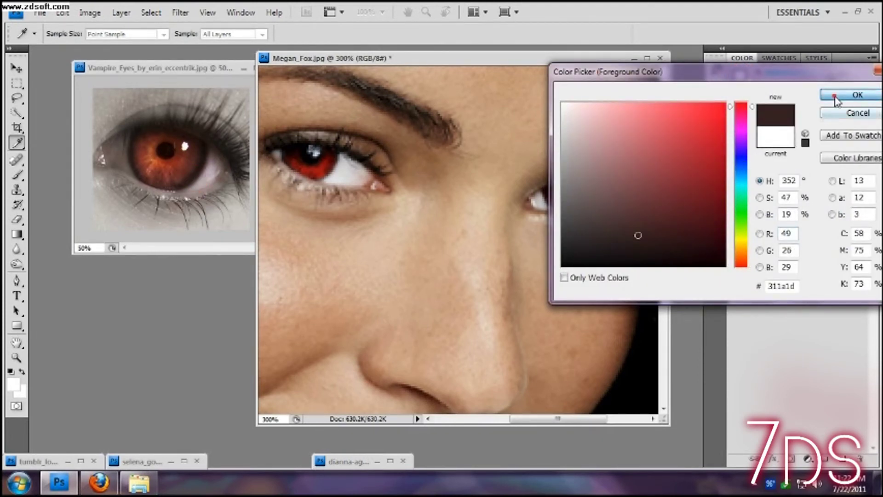
{"action": "left_click", "coordinate": [859, 94]}
{"action": "key", "text": "b"}
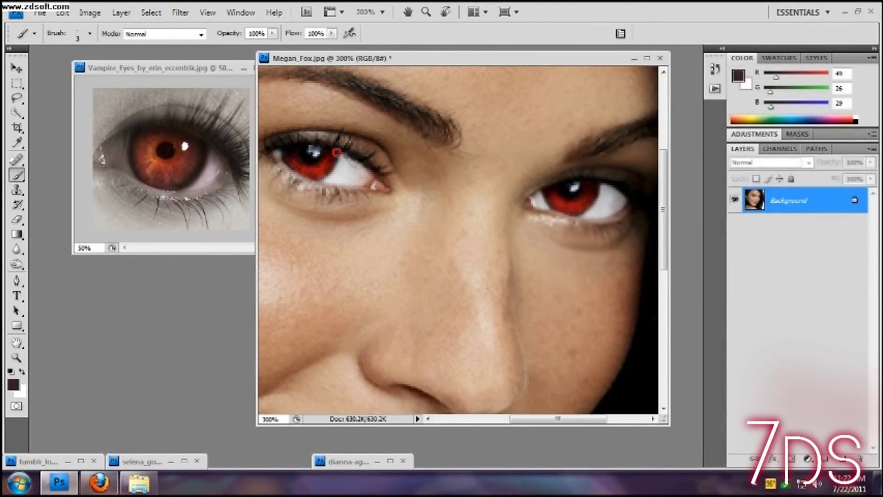
- Undo the stroke on the background and paint dark outlines around both irises on a new empty layer
{"action": "left_click", "coordinate": [63, 13]}
{"action": "left_click", "coordinate": [78, 52]}
{"action": "left_click", "coordinate": [844, 459]}
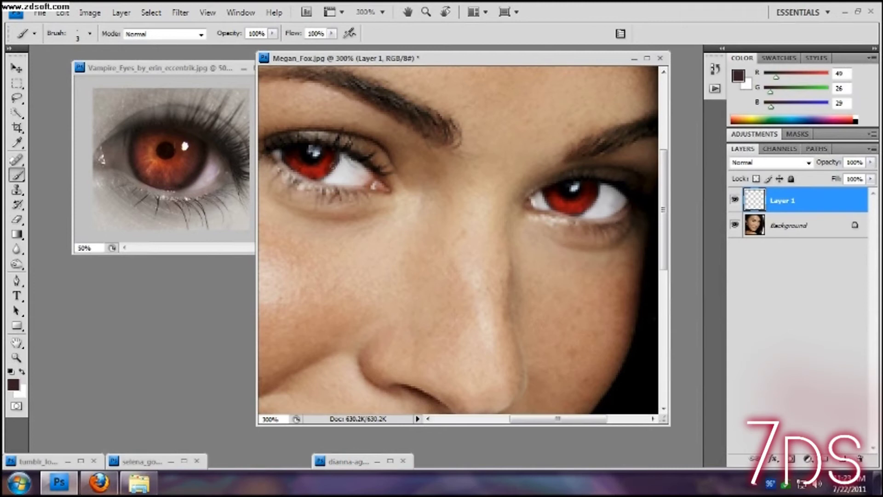
{"action": "left_click", "coordinate": [317, 178]}
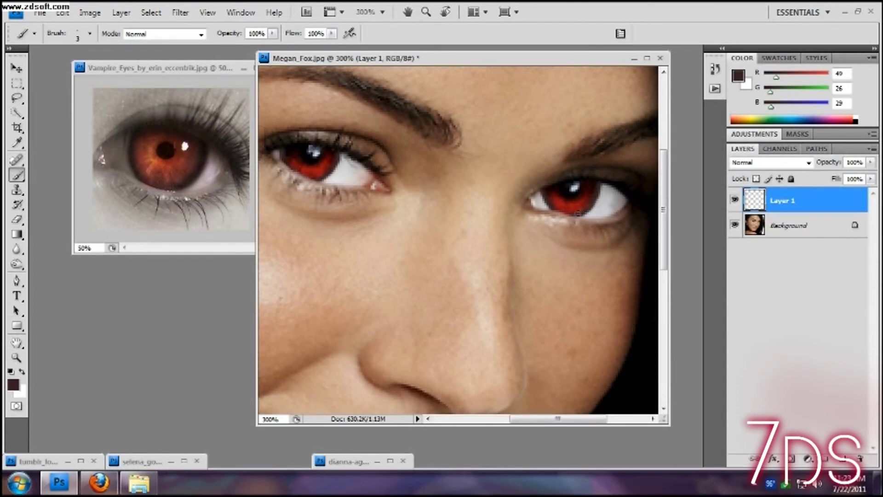
- Step through the blend modes for the iris outline layer and set it to Hard Light
{"action": "left_click", "coordinate": [749, 163]}
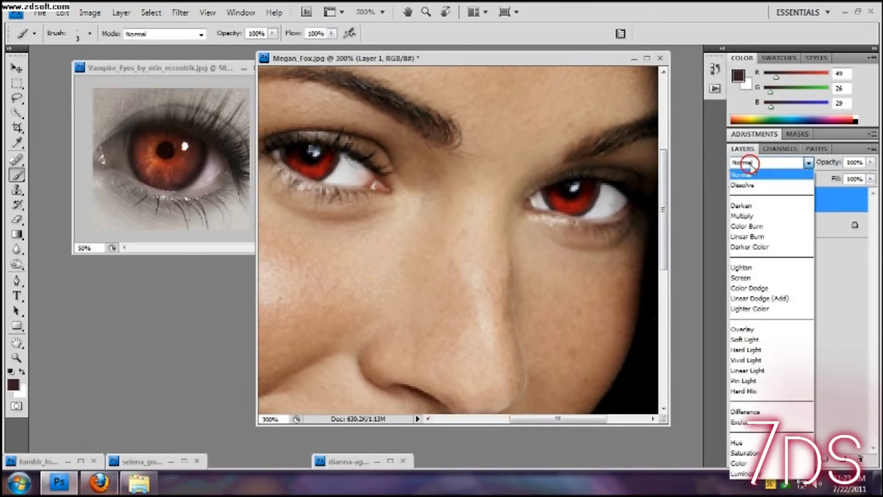
{"action": "left_click", "coordinate": [749, 163]}
{"action": "key", "text": "Down"}
{"action": "key", "text": "Down"}
{"action": "key", "text": "Down"}
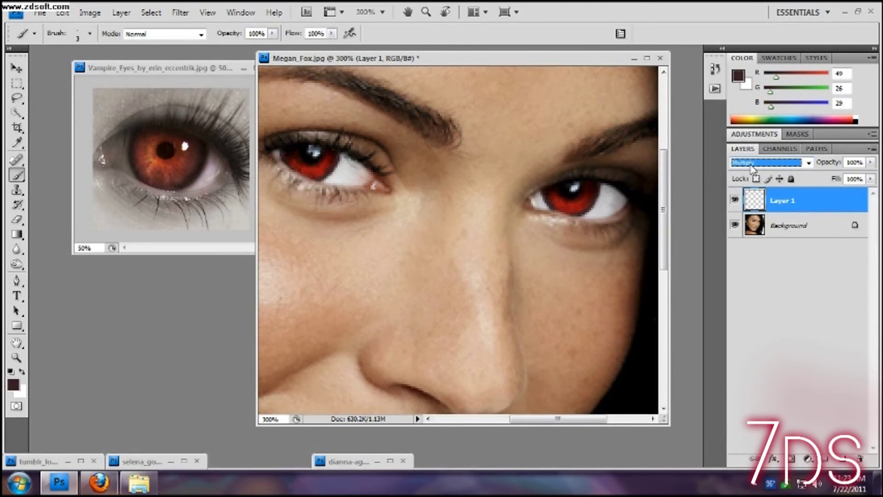
{"action": "key", "text": "Down"}
{"action": "key", "text": "Down"}
{"action": "key", "text": "Down"}
{"action": "key", "text": "Down"}
{"action": "key", "text": "Down"}
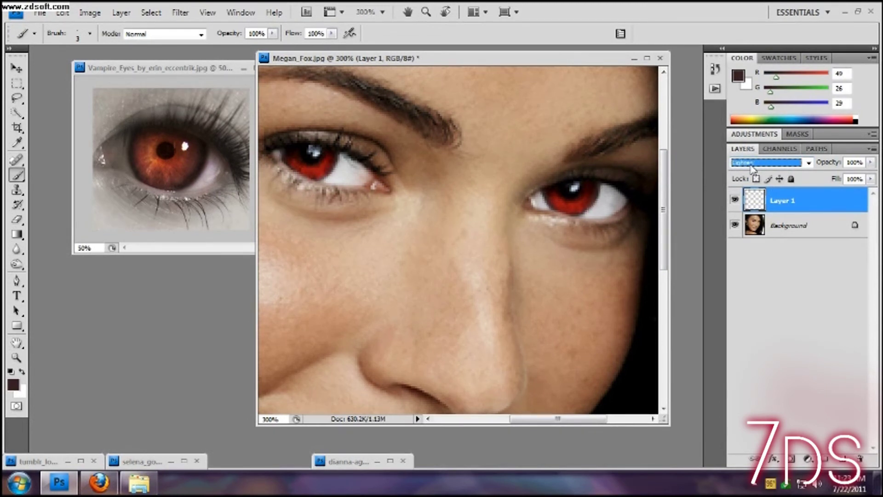
{"action": "key", "text": "Down"}
{"action": "key", "text": "Down"}
{"action": "key", "text": "Down"}
{"action": "key", "text": "Down"}
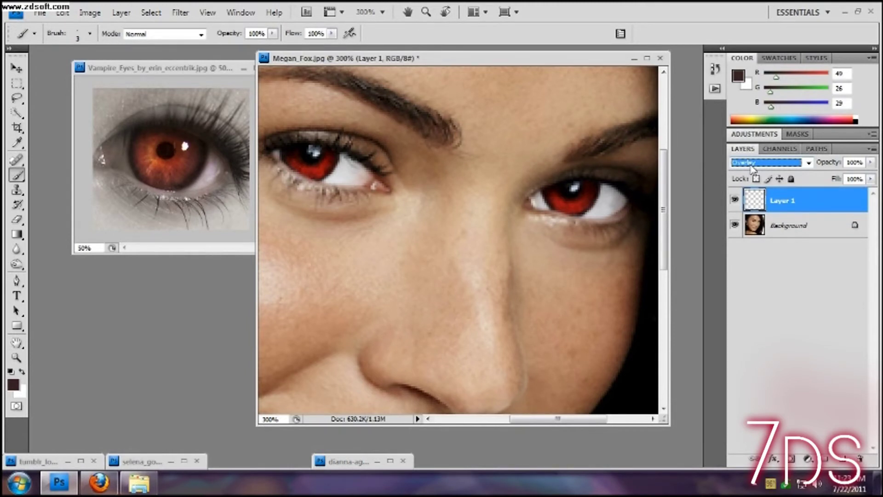
{"action": "key", "text": "Down"}
{"action": "key", "text": "Down"}
- Erase the dark outline spilling outside the irises on Layer 1 and flatten the image
{"action": "left_click", "coordinate": [17, 220]}
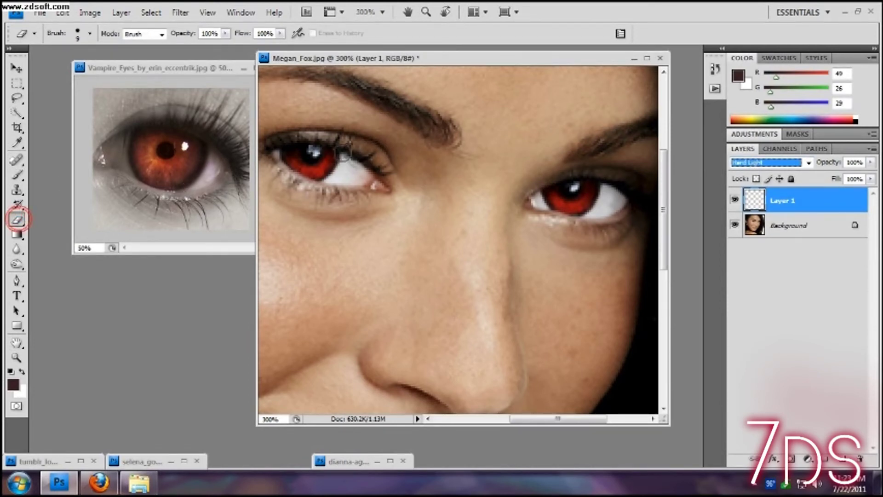
{"action": "left_click", "coordinate": [292, 152]}
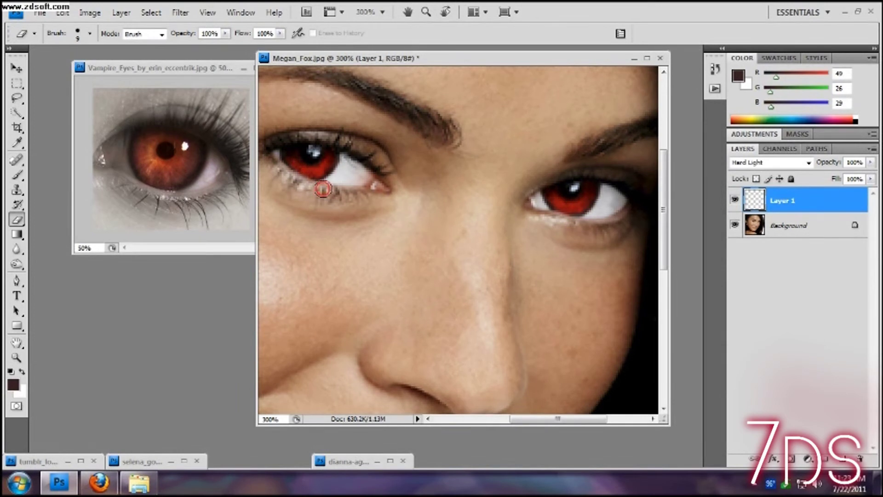
{"action": "left_click_drag", "start_coordinate": [323, 189], "coordinate": [318, 189]}
{"action": "left_click", "coordinate": [120, 12]}
{"action": "left_click", "coordinate": [148, 422]}
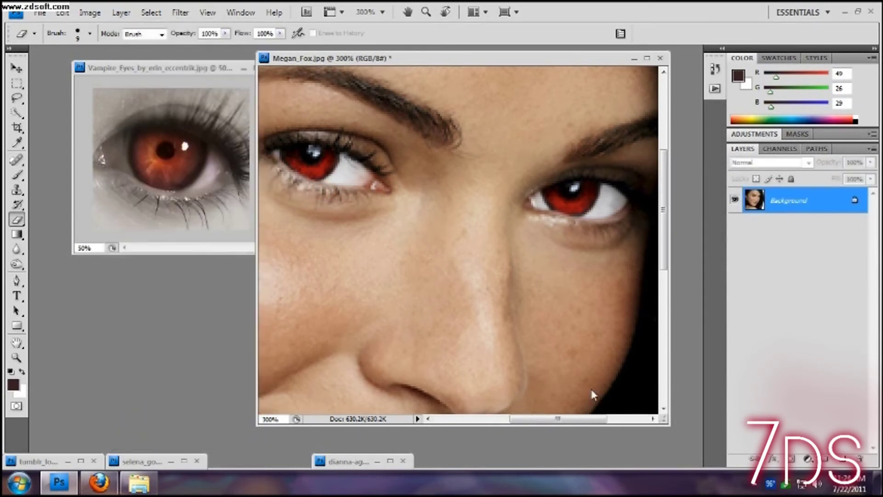
- Add a new empty layer and set the foreground colour to a very dark red, RGB 42, 5, 5
{"action": "left_click", "coordinate": [845, 459]}
{"action": "left_click", "coordinate": [737, 76]}
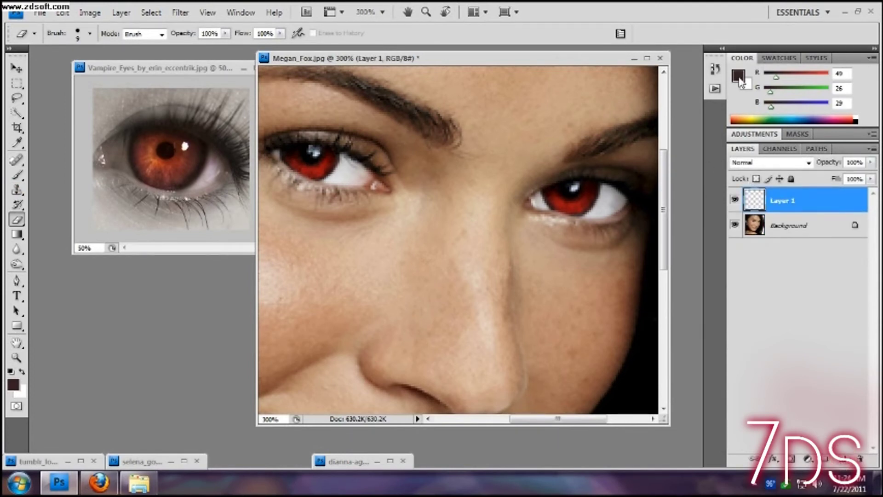
{"action": "left_click", "coordinate": [316, 169]}
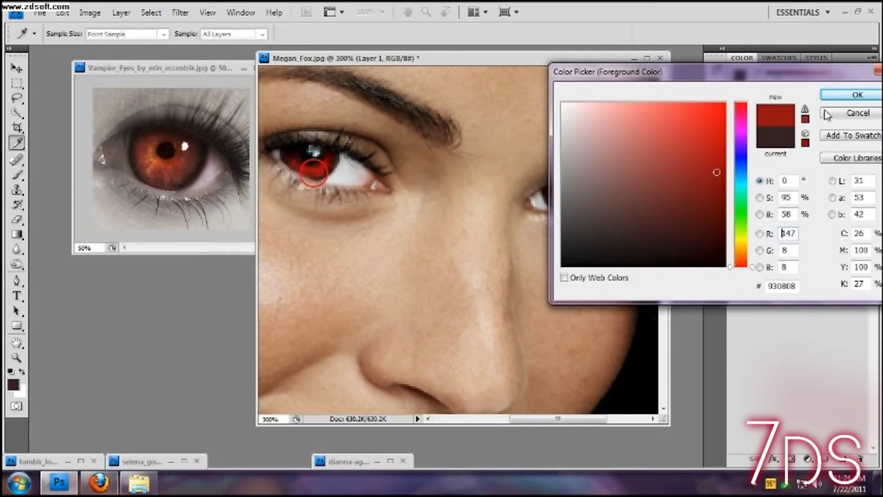
{"action": "left_click", "coordinate": [706, 239]}
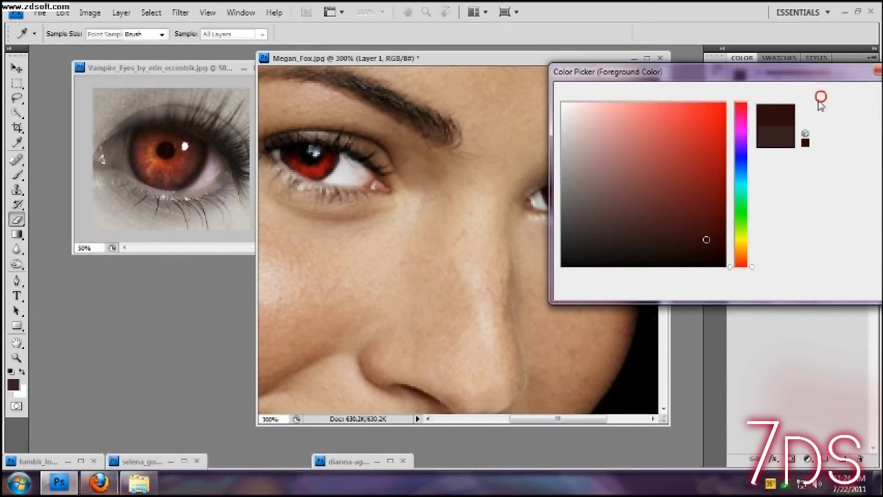
{"action": "key", "text": "Return"}
{"action": "key", "text": "e"}
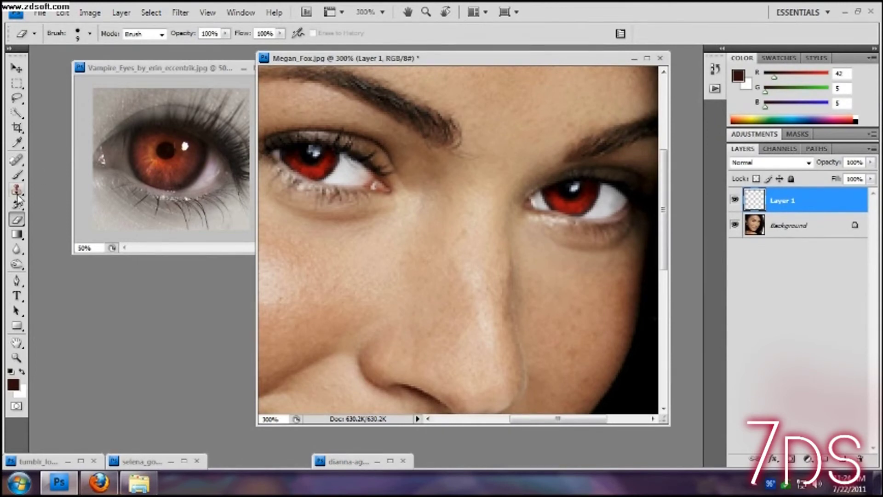
- Paint thin dark red streaks radiating through both irises on Layer 1 with a 2 px brush
{"action": "left_click", "coordinate": [17, 175]}
{"action": "left_click", "coordinate": [90, 35]}
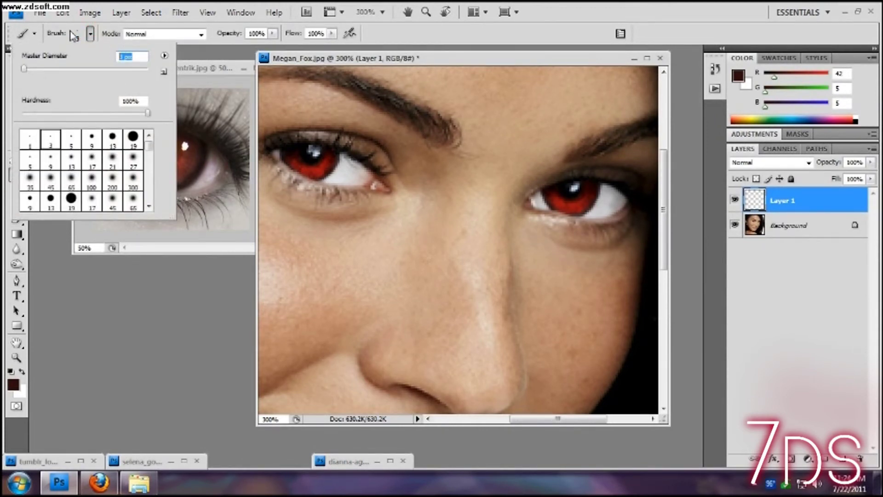
{"action": "type", "text": "2"}
{"action": "key", "text": "Return"}
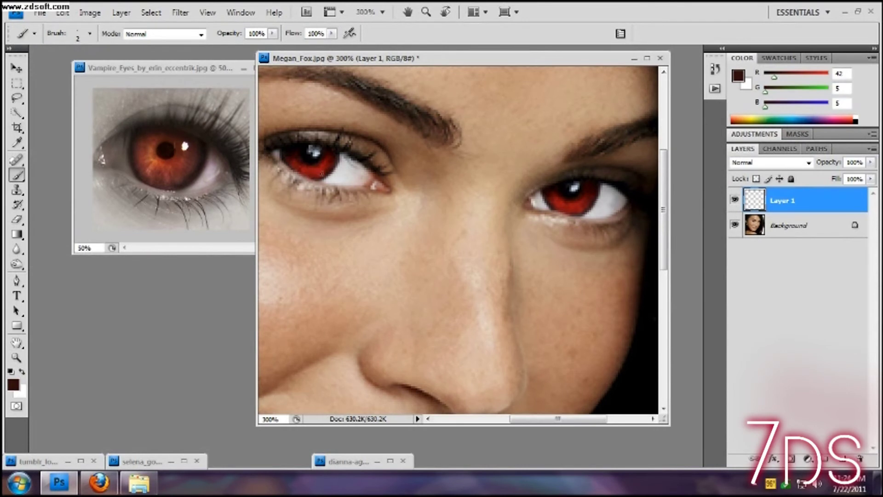
{"action": "mouse_move", "coordinate": [319, 166]}
{"action": "left_mouse_down"}
{"action": "mouse_move", "coordinate": [338, 175]}
{"action": "mouse_move", "coordinate": [324, 157]}
{"action": "mouse_move", "coordinate": [308, 161]}
{"action": "mouse_move", "coordinate": [309, 170]}
{"action": "mouse_move", "coordinate": [298, 164]}
{"action": "left_mouse_up"}
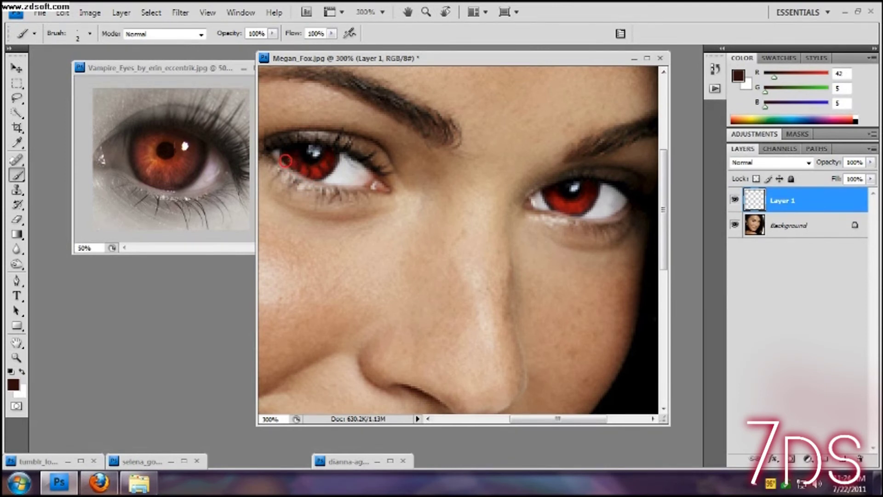
{"action": "mouse_move", "coordinate": [545, 203]}
{"action": "left_mouse_down"}
{"action": "mouse_move", "coordinate": [571, 215]}
{"action": "mouse_move", "coordinate": [588, 206]}
{"action": "left_mouse_up"}
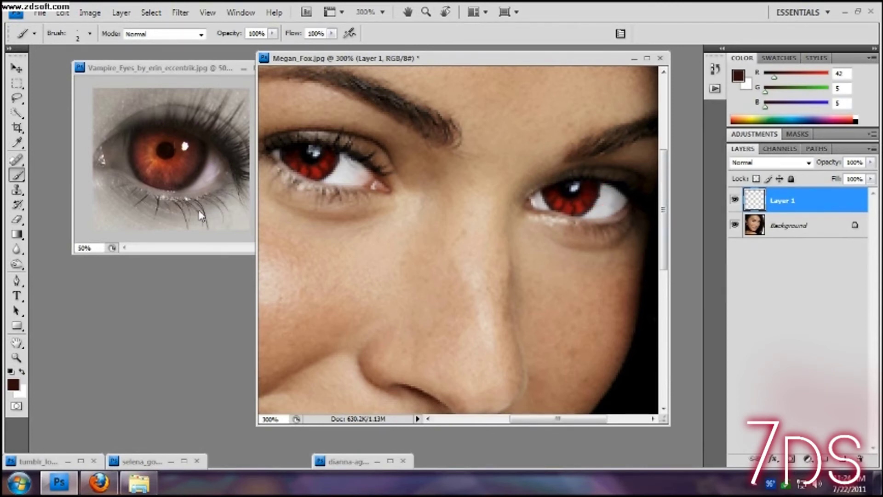
- Try different blend modes for the iris streak layer and set it to Pin Light
{"action": "left_click", "coordinate": [794, 165]}
{"action": "left_click", "coordinate": [784, 162]}
{"action": "key", "text": "Down"}
{"action": "key", "text": "Down"}
{"action": "key", "text": "Down"}
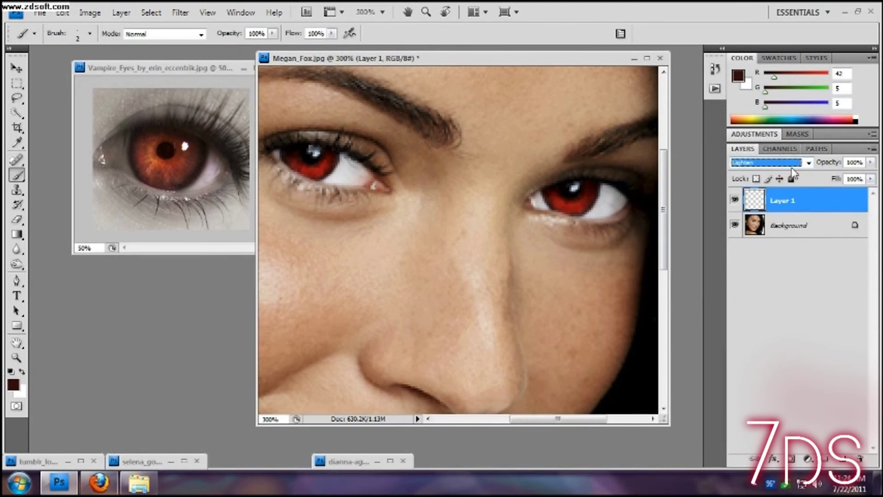
{"action": "key", "text": "Down"}
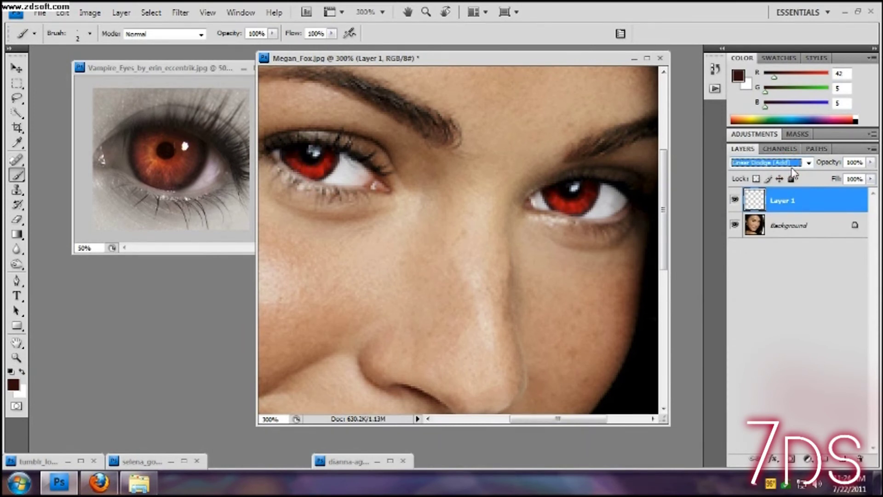
{"action": "key", "text": "Down"}
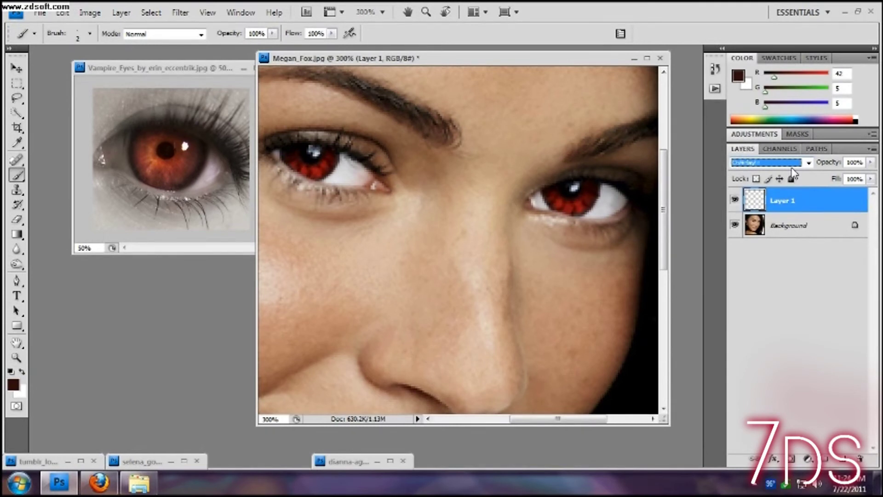
{"action": "key", "text": "Up"}
{"action": "key", "text": "Down"}
{"action": "key", "text": "Down"}
{"action": "key", "text": "Down"}
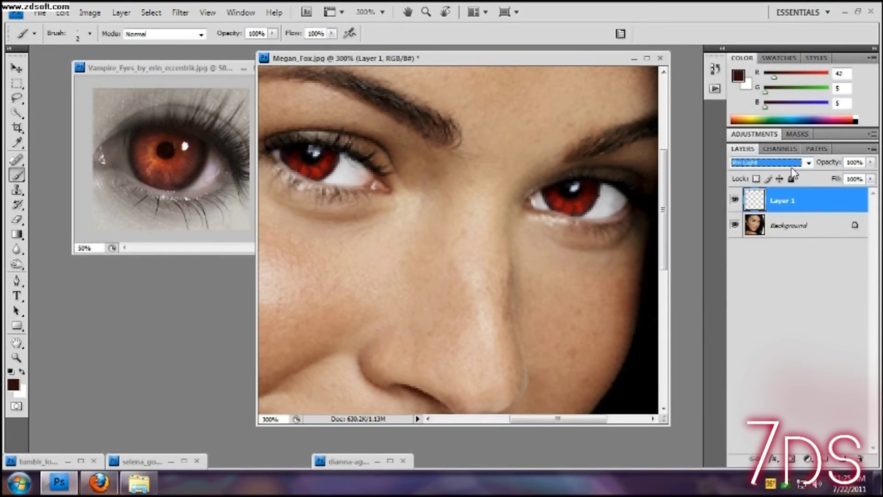
- Erase the streaks spilling past the iris edges and lower Layer 1's opacity to 62% in its Blending Options
{"action": "left_click", "coordinate": [17, 219]}
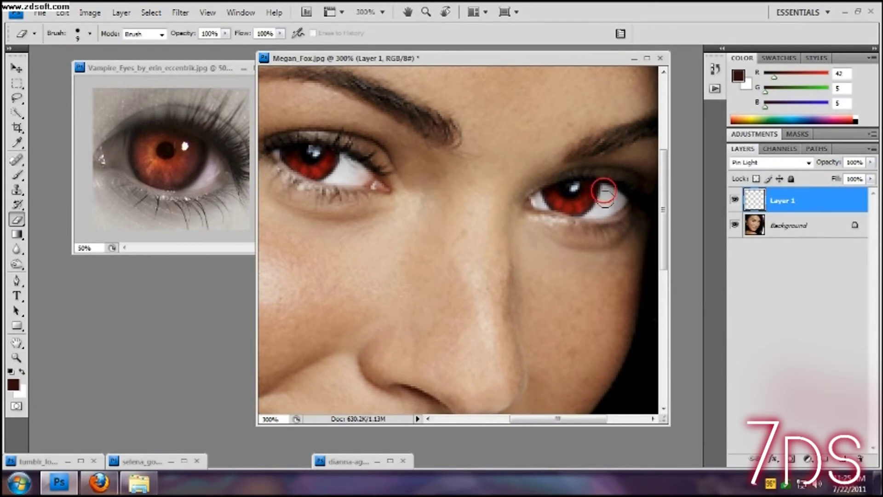
{"action": "left_click", "coordinate": [572, 223]}
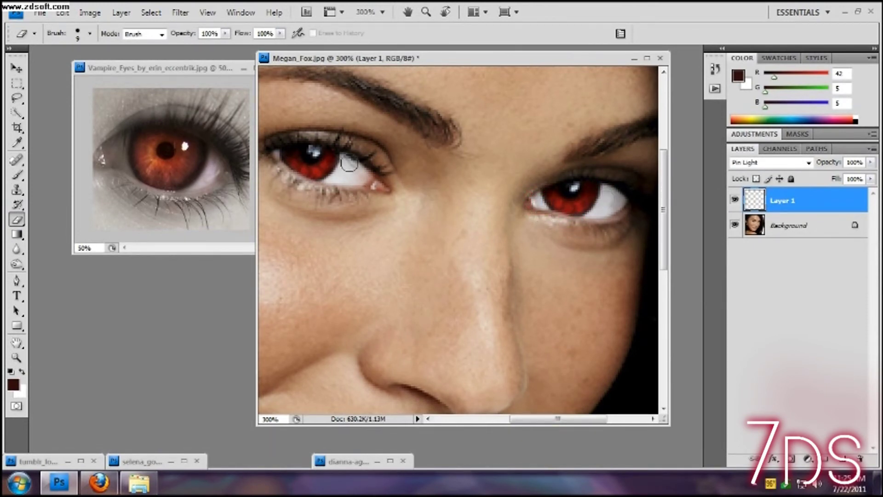
{"action": "right_click", "coordinate": [783, 195]}
{"action": "left_click", "coordinate": [735, 174]}
{"action": "left_click", "coordinate": [704, 133]}
{"action": "left_click", "coordinate": [699, 133]}
{"action": "left_click", "coordinate": [811, 98]}
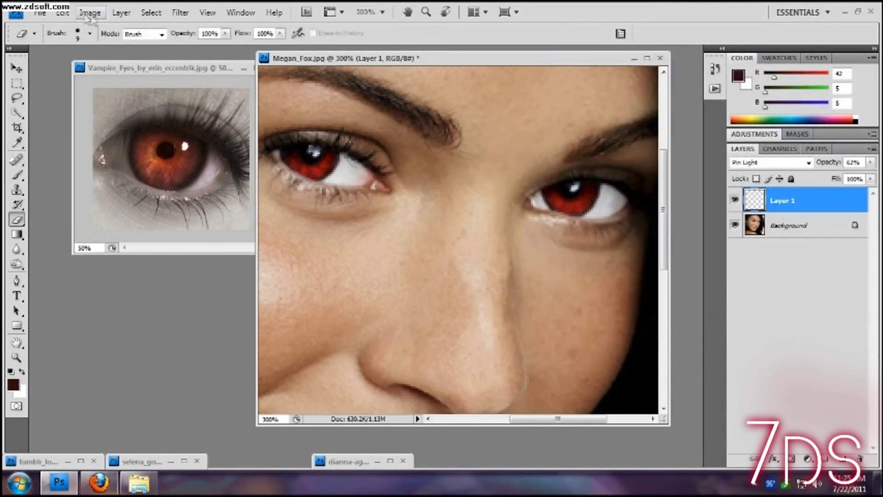
- Flatten the image and brighten the red of both irises with a 5 px Dodge tool, Midtones range, 50% exposure
{"action": "left_click", "coordinate": [120, 12]}
{"action": "left_click", "coordinate": [197, 419]}
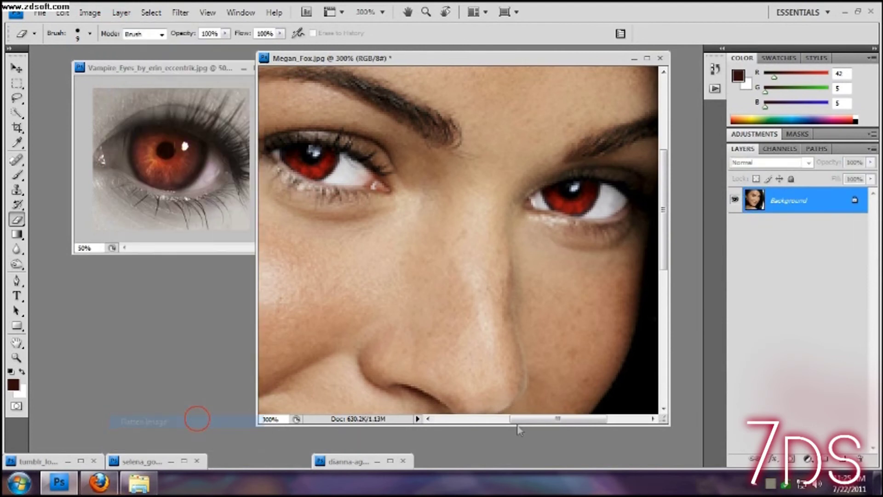
{"action": "left_click", "coordinate": [15, 260]}
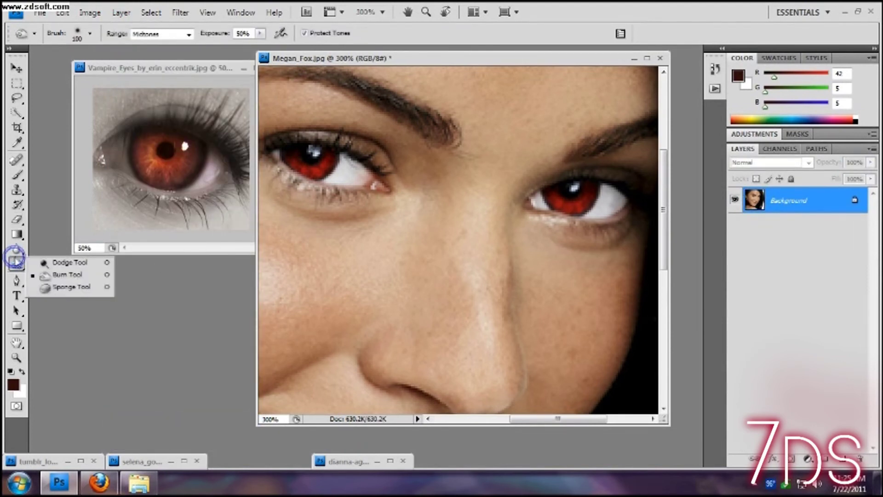
{"action": "left_click", "coordinate": [66, 263]}
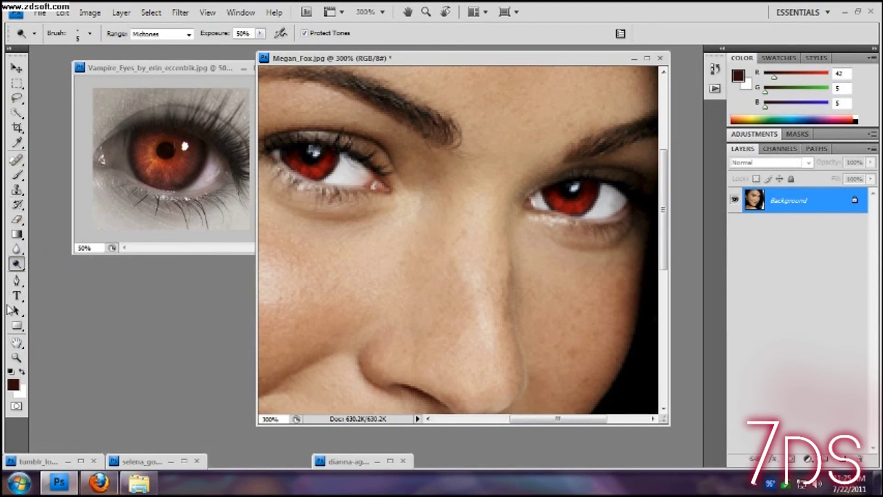
{"action": "left_click", "coordinate": [16, 264]}
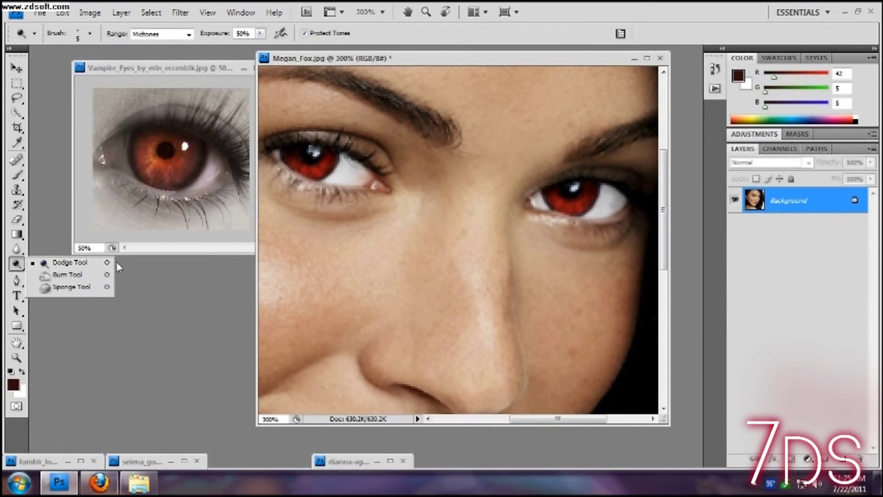
{"action": "left_click", "coordinate": [84, 263]}
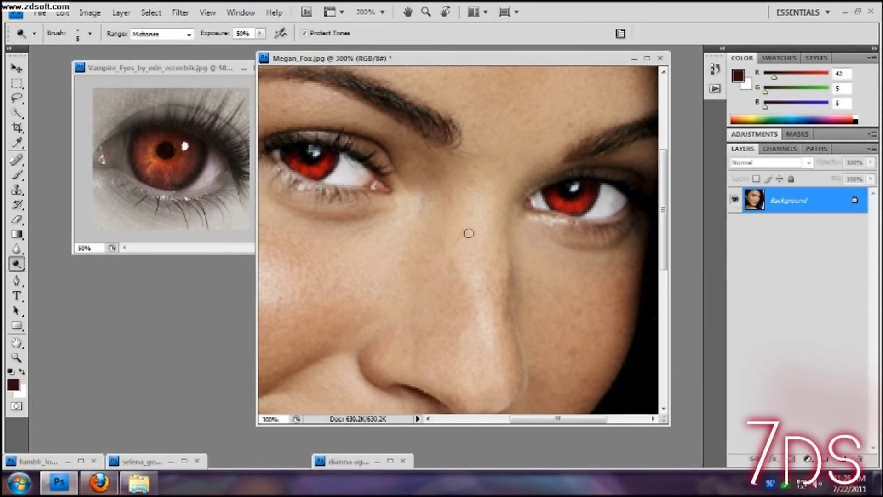
- Darken parts of both irises with a 9 px Burn tool, Midtones range, 50% exposure
{"action": "right_click", "coordinate": [17, 264]}
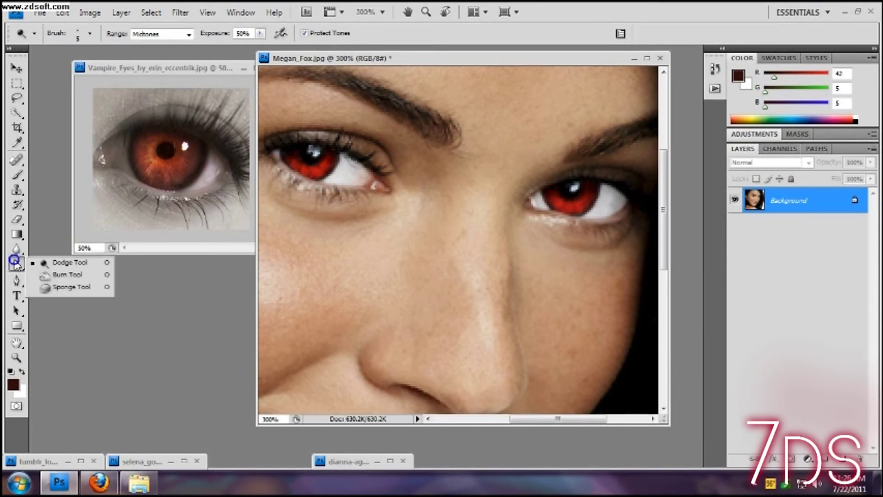
{"action": "left_click", "coordinate": [76, 276]}
{"action": "left_click", "coordinate": [90, 35]}
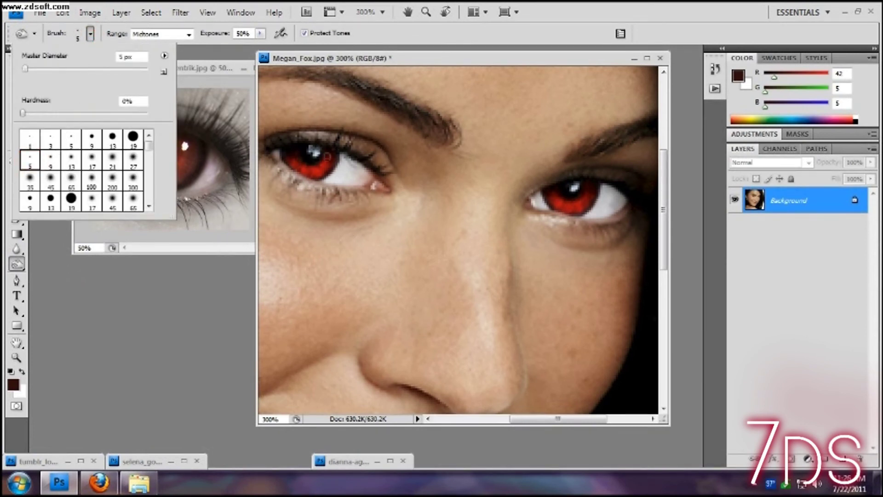
{"action": "left_click", "coordinate": [58, 162]}
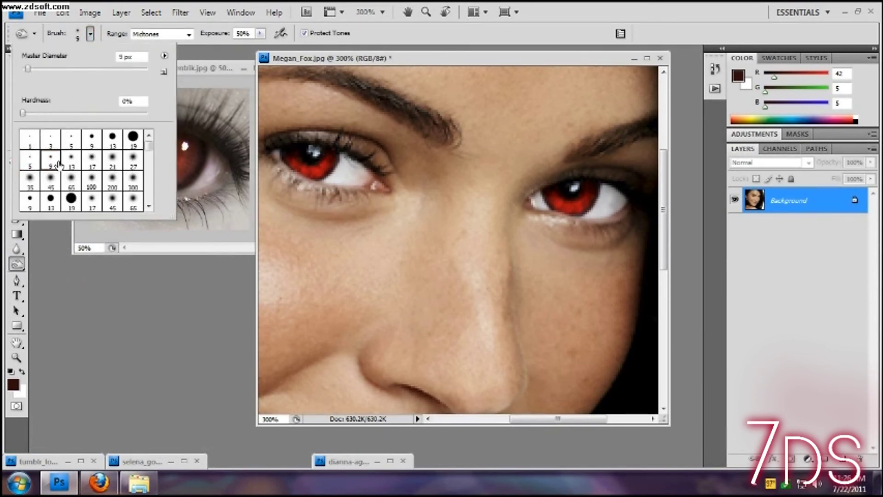
{"action": "left_click", "coordinate": [328, 161]}
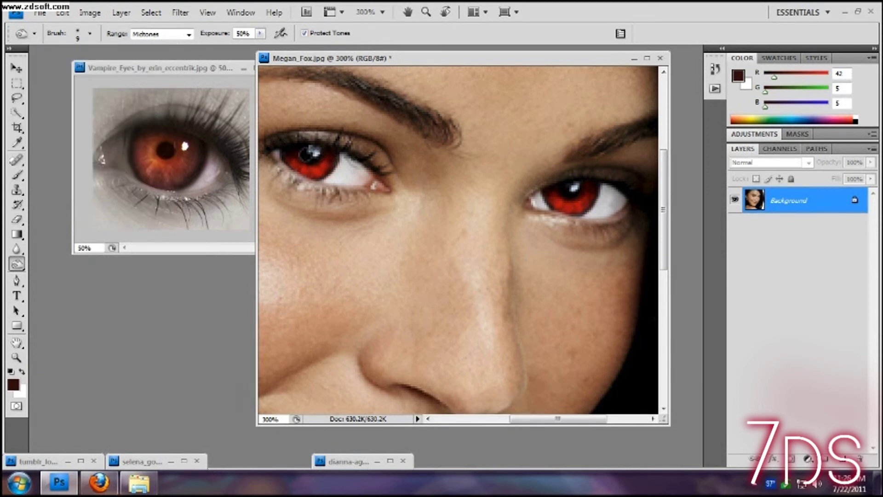
{"action": "mouse_move", "coordinate": [575, 196]}
{"action": "left_mouse_down"}
{"action": "mouse_move", "coordinate": [552, 192]}
{"action": "mouse_move", "coordinate": [592, 193]}
{"action": "mouse_move", "coordinate": [586, 183]}
{"action": "left_mouse_up"}
- Add a new empty layer above the background and set up the Brush tool at 3 px
{"action": "left_click", "coordinate": [844, 459]}
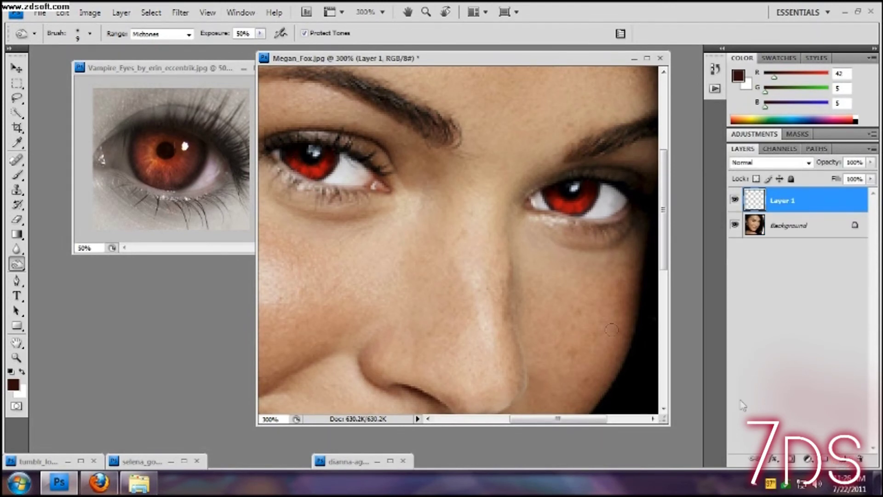
{"action": "left_click", "coordinate": [18, 176]}
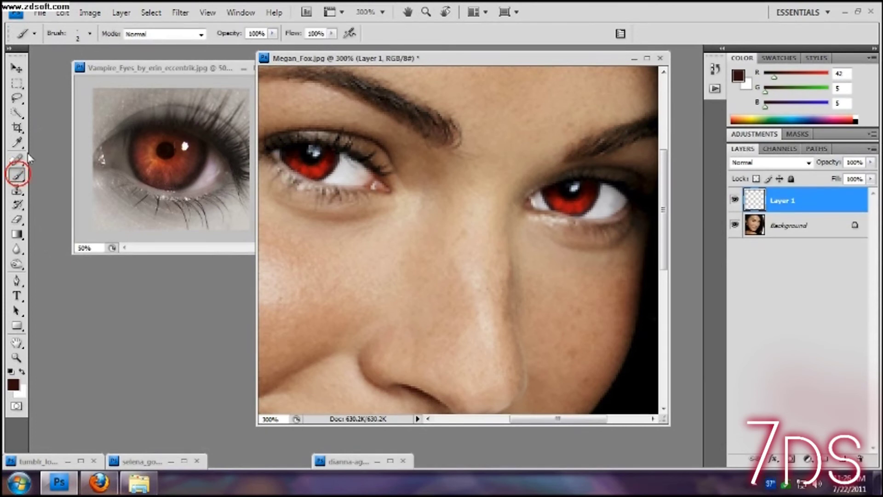
{"action": "left_click", "coordinate": [90, 33]}
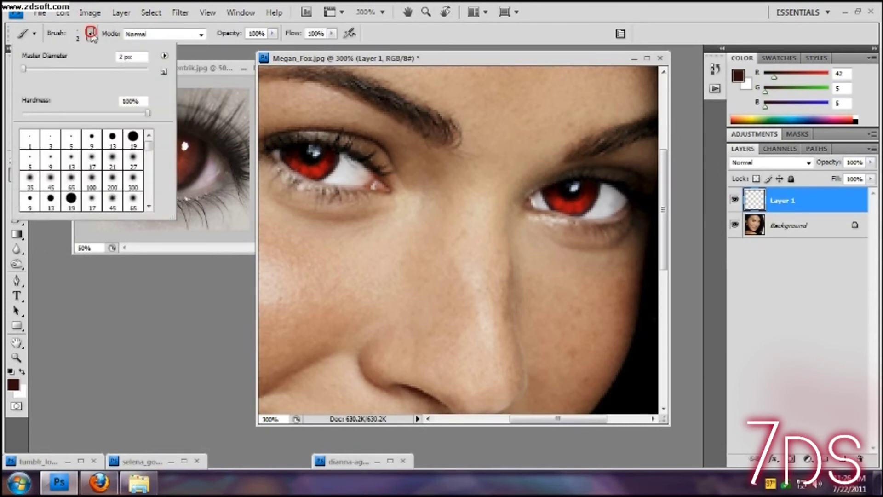
{"action": "double_click", "coordinate": [54, 134]}
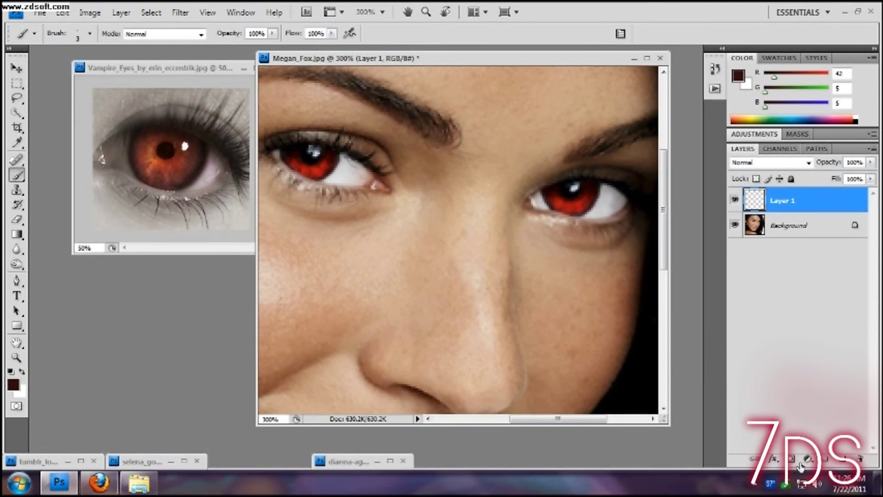
{"action": "left_click", "coordinate": [842, 458]}
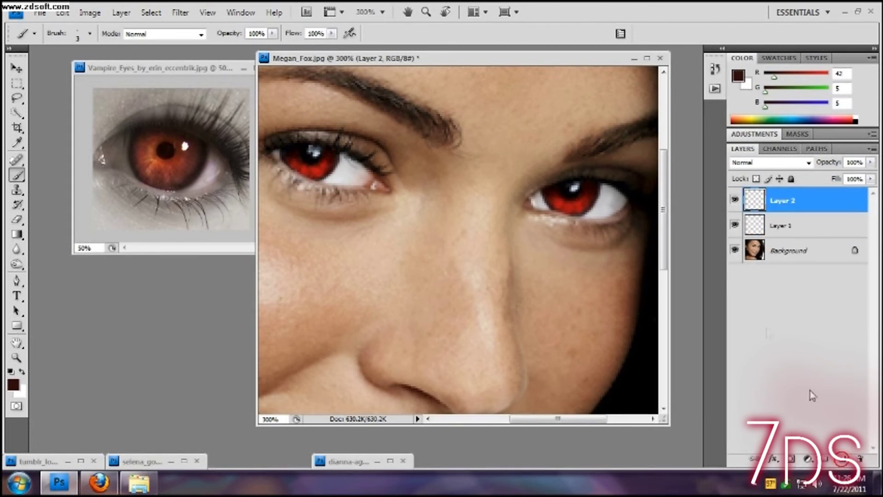
{"action": "left_click", "coordinate": [859, 458]}
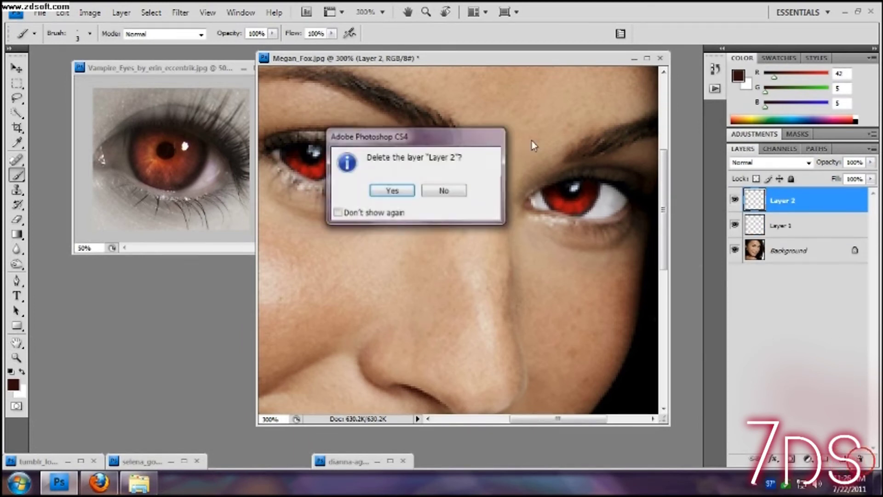
{"action": "left_click", "coordinate": [412, 191]}
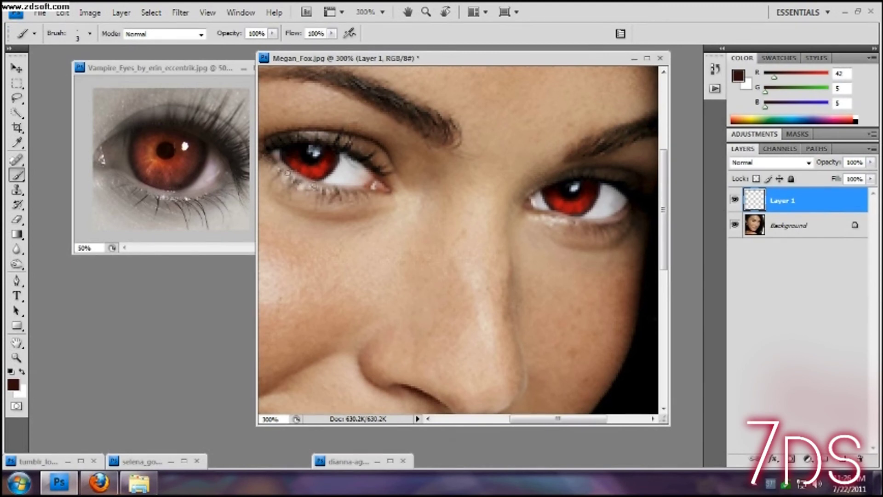
{"action": "left_click_drag", "start_coordinate": [394, 196], "coordinate": [372, 186]}
{"action": "left_click", "coordinate": [63, 13]}
{"action": "left_click", "coordinate": [85, 48]}
- Set the foreground colour to a near-black red, RGB 10, 1, 1, for the Brush tool
{"action": "left_click", "coordinate": [739, 78]}
{"action": "left_click_drag", "start_coordinate": [700, 247], "coordinate": [712, 260]}
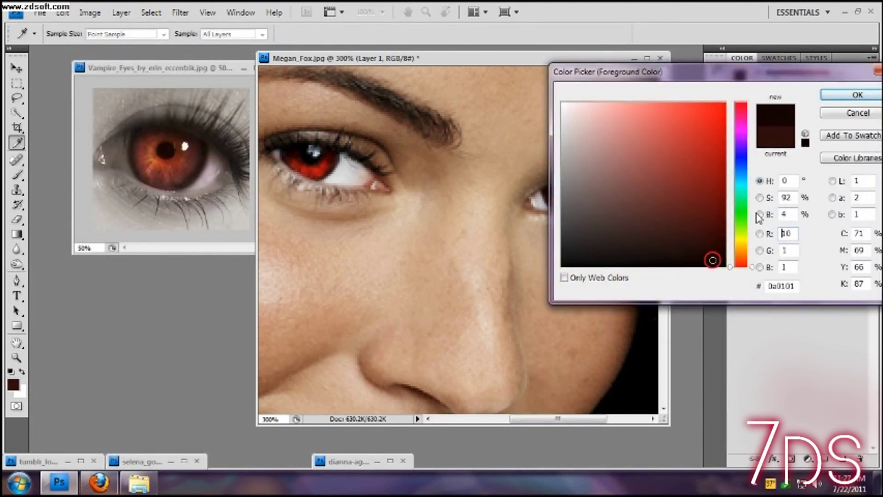
{"action": "left_click", "coordinate": [857, 94]}
{"action": "key", "text": "b"}
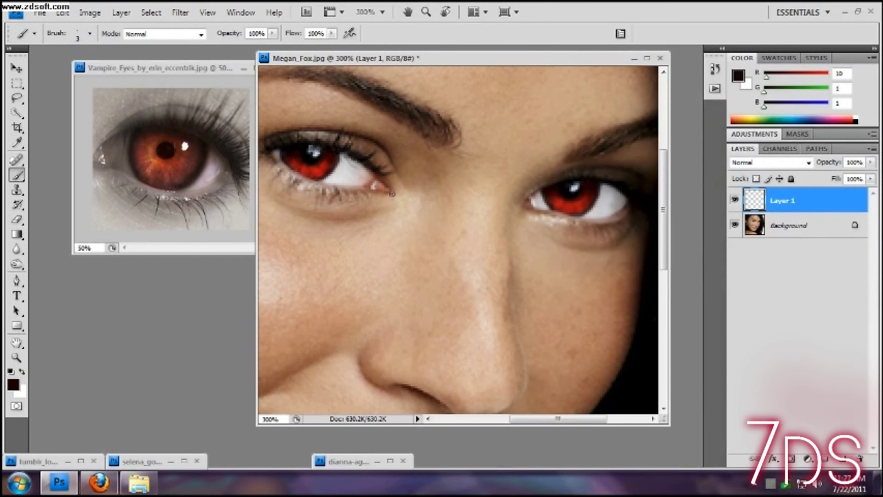
- Paint a dark eyeliner line along the lower lash line of both eyes on Layer 1 with the 3 px brush
{"action": "mouse_move", "coordinate": [391, 194]}
{"action": "left_mouse_down"}
{"action": "mouse_move", "coordinate": [320, 186]}
{"action": "mouse_move", "coordinate": [265, 157]}
{"action": "mouse_move", "coordinate": [318, 188]}
{"action": "mouse_move", "coordinate": [395, 193]}
{"action": "left_mouse_up"}
{"action": "left_click_drag", "start_coordinate": [266, 156], "coordinate": [317, 184]}
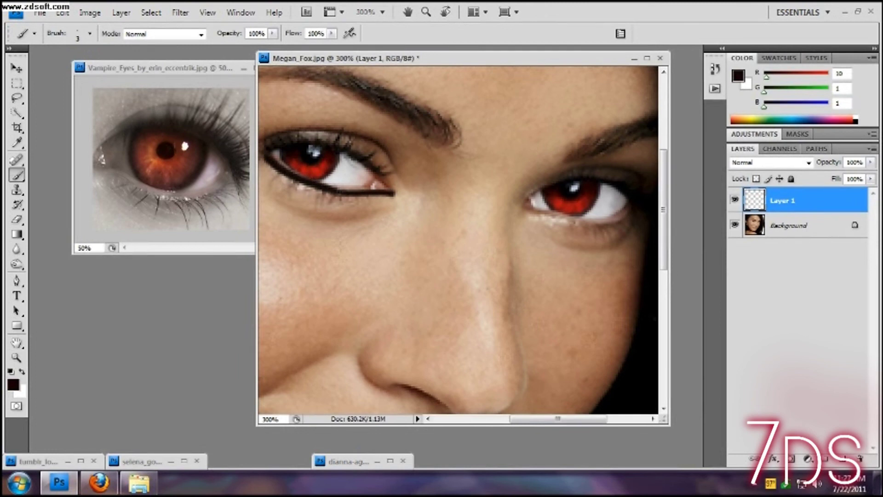
{"action": "mouse_move", "coordinate": [522, 208]}
{"action": "left_mouse_down"}
{"action": "mouse_move", "coordinate": [600, 226]}
{"action": "mouse_move", "coordinate": [632, 208]}
{"action": "mouse_move", "coordinate": [586, 227]}
{"action": "mouse_move", "coordinate": [545, 219]}
{"action": "mouse_move", "coordinate": [603, 223]}
{"action": "mouse_move", "coordinate": [632, 206]}
{"action": "mouse_move", "coordinate": [603, 220]}
{"action": "mouse_move", "coordinate": [528, 216]}
{"action": "mouse_move", "coordinate": [597, 221]}
{"action": "left_mouse_up"}
- Thin the eyeliner's lower edge with a 9 px eraser and touch up the line with the brush
{"action": "left_click", "coordinate": [17, 220]}
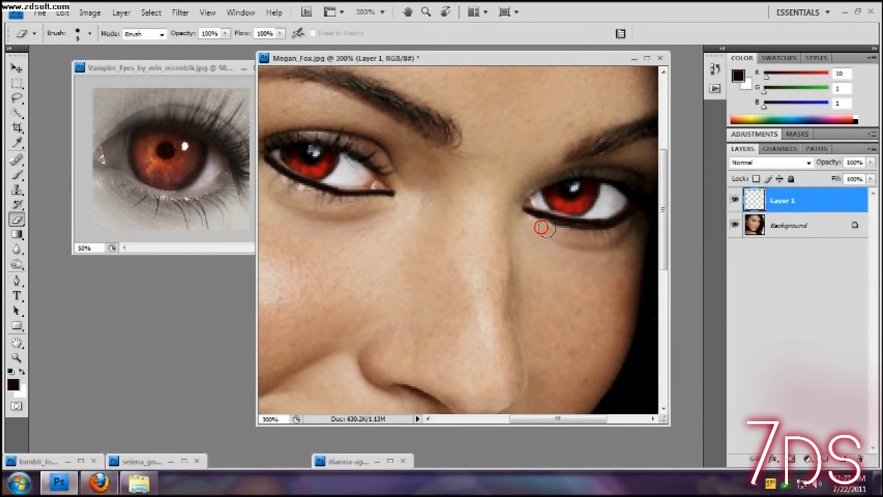
{"action": "left_click_drag", "start_coordinate": [533, 223], "coordinate": [606, 233]}
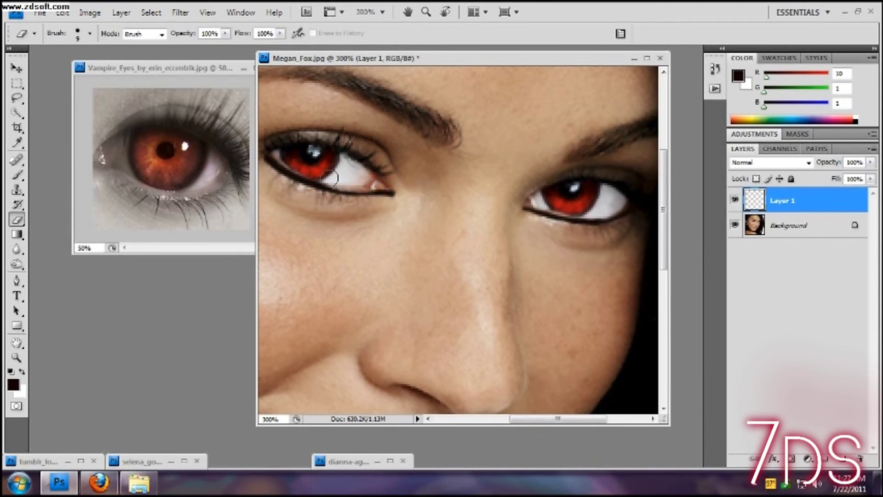
{"action": "left_click", "coordinate": [17, 174]}
{"action": "left_click_drag", "start_coordinate": [306, 182], "coordinate": [368, 190]}
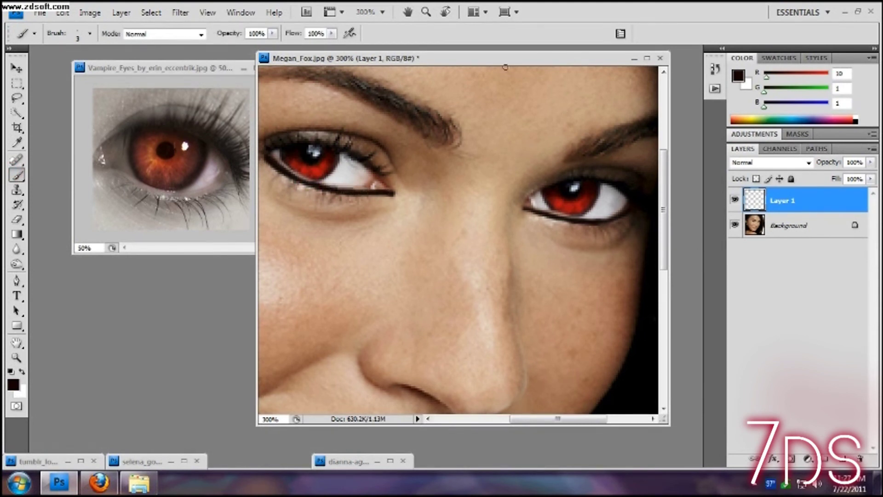
- Try different blend modes for the eyeliner layer and set it to Luminosity
{"action": "left_click", "coordinate": [775, 161]}
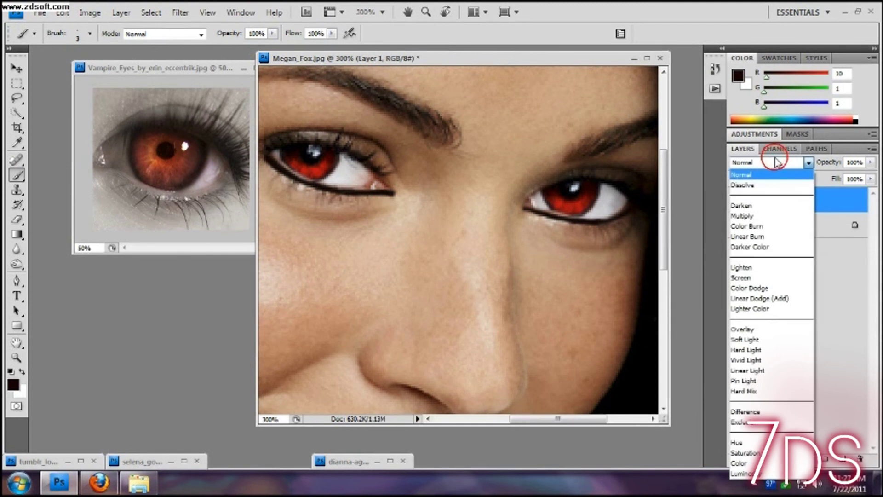
{"action": "key", "text": "Down"}
{"action": "key", "text": "Down"}
{"action": "key", "text": "Return"}
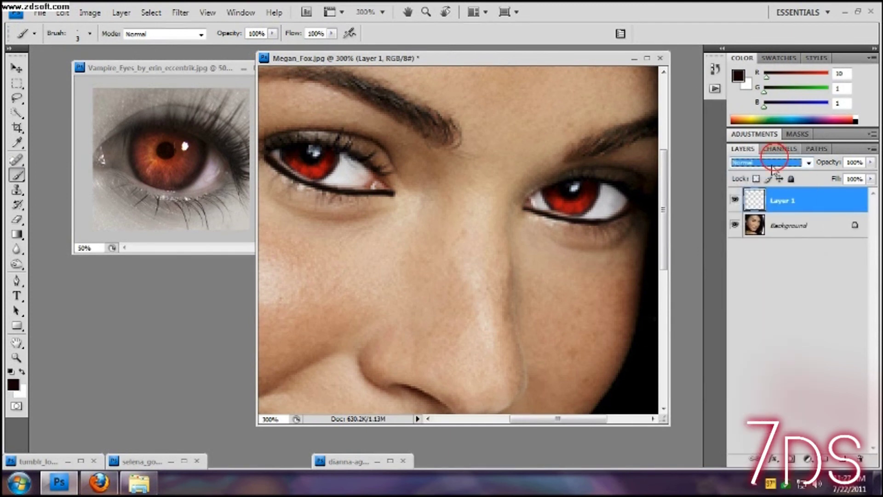
{"action": "key", "text": "Down"}
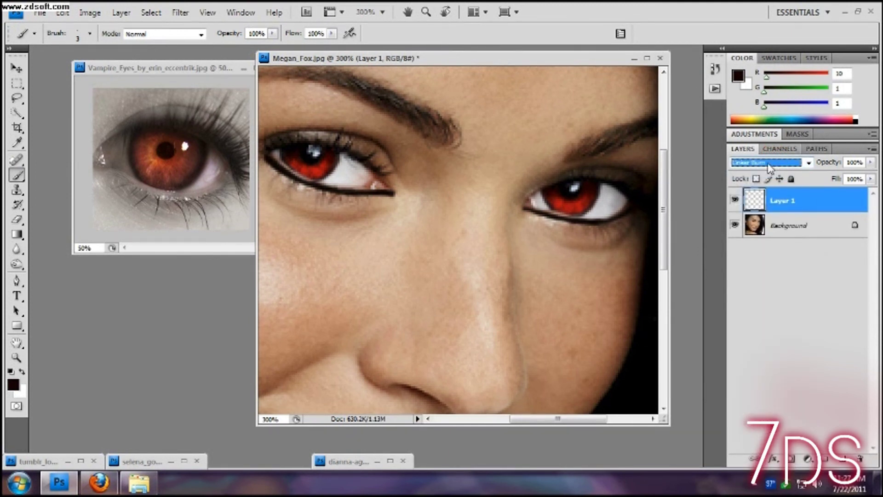
{"action": "key", "text": "Down"}
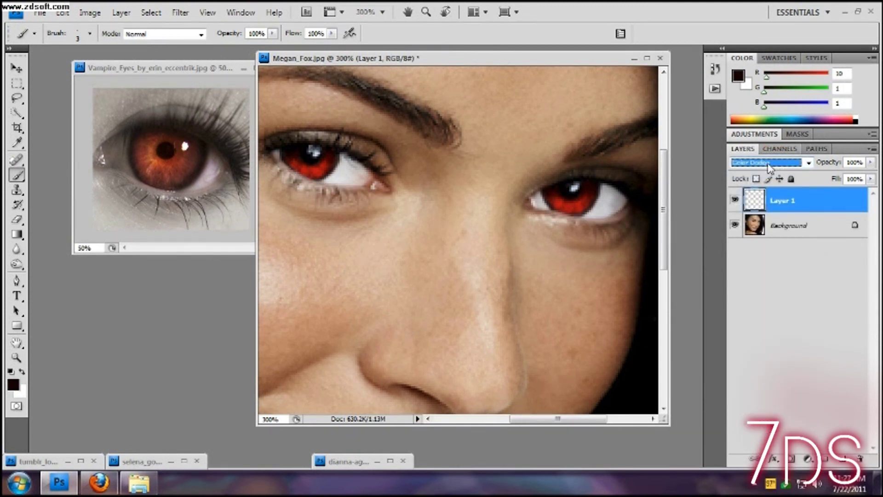
{"action": "key", "text": "Down"}
{"action": "key", "text": "Down"}
{"action": "key", "text": "Down"}
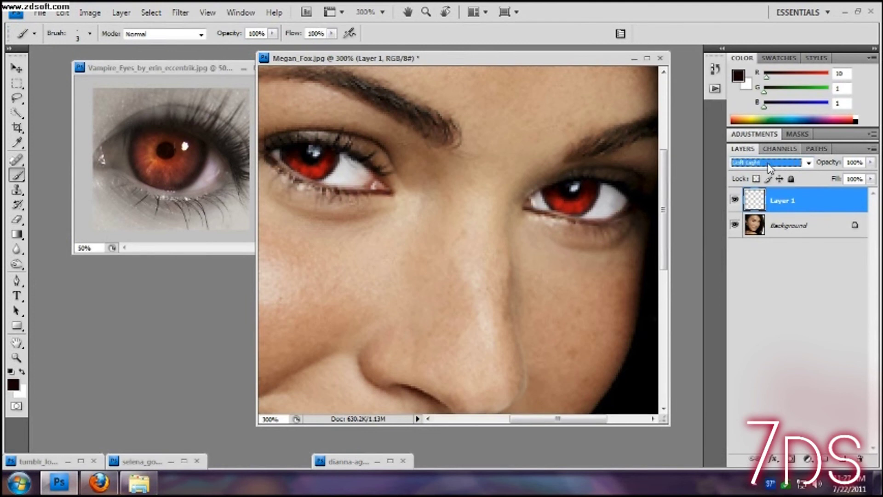
{"action": "key", "text": "Down"}
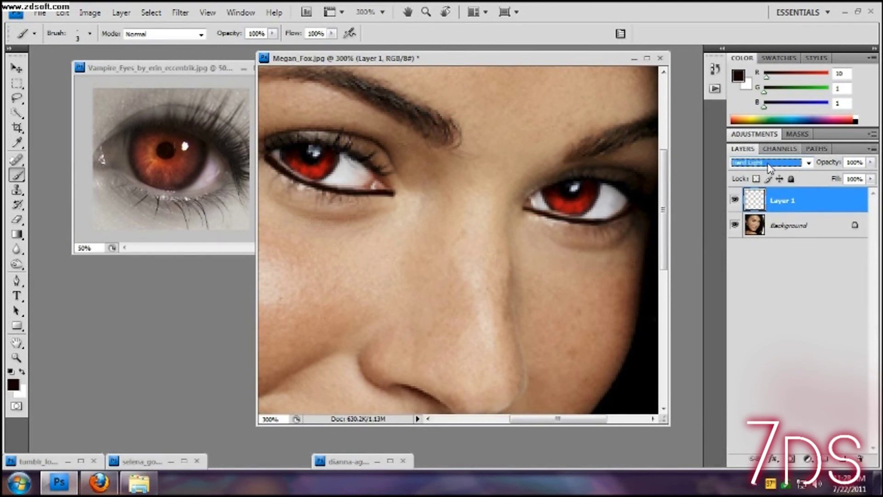
{"action": "key", "text": "Up"}
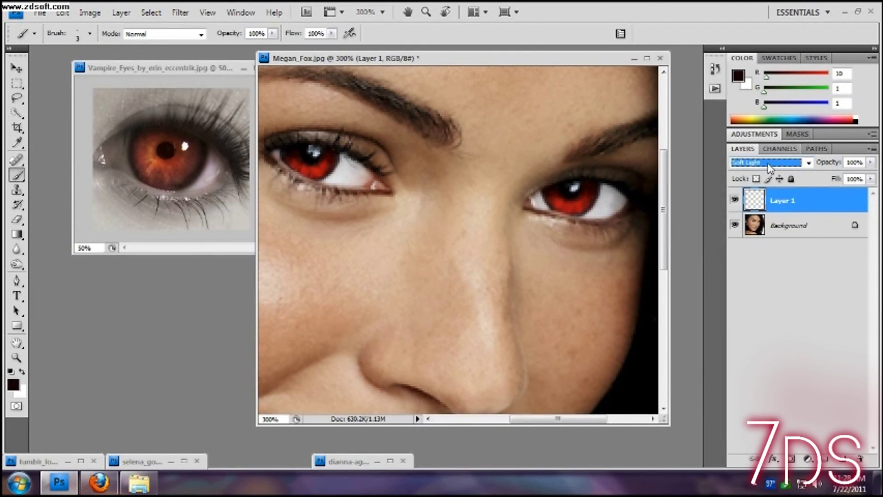
{"action": "key", "text": "Down"}
{"action": "key", "text": "Down"}
{"action": "key", "text": "Down"}
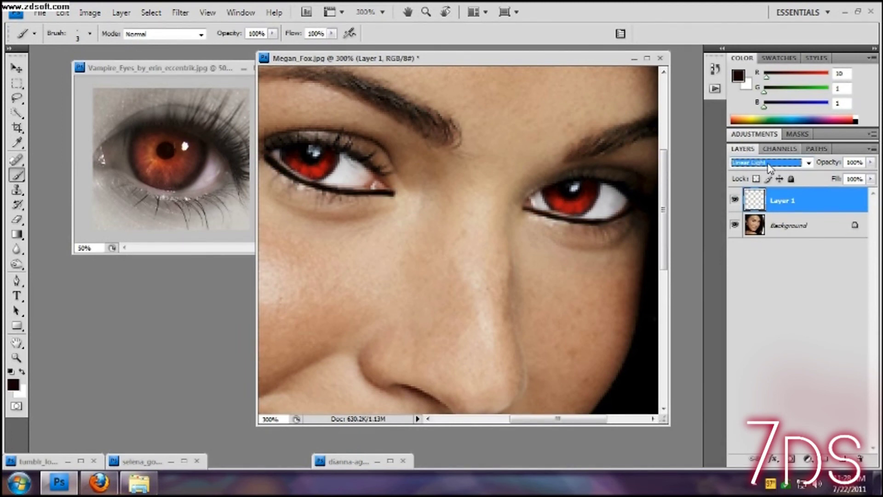
{"action": "key", "text": "Down"}
{"action": "key", "text": "Down"}
{"action": "key", "text": "Down"}
{"action": "key", "text": "Down"}
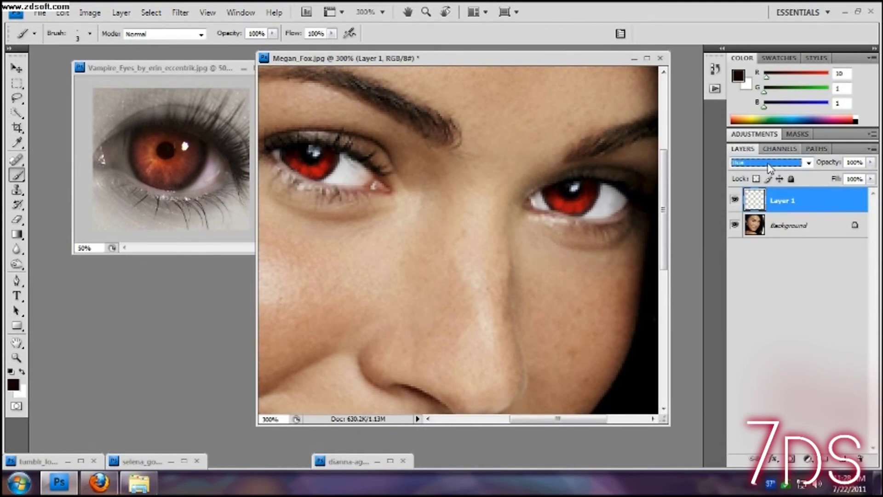
{"action": "key", "text": "Down"}
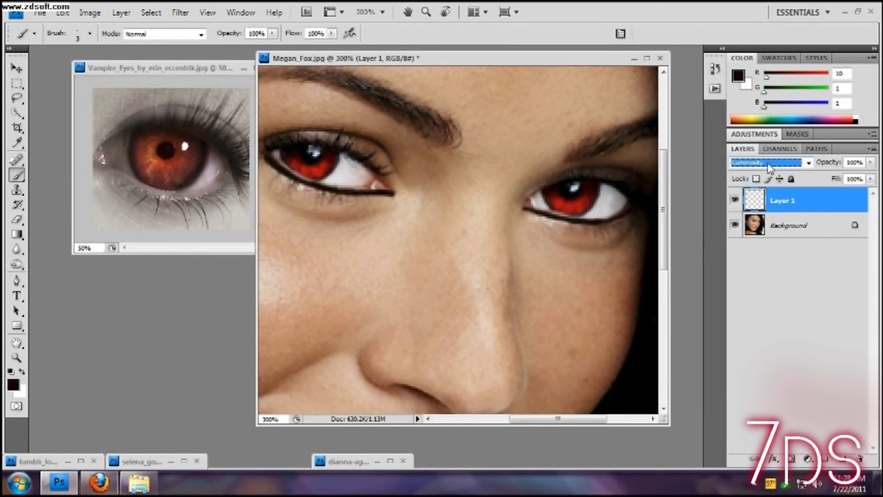
- Lower the eyeliner layer's opacity to 36% in its Blending Options
{"action": "right_click", "coordinate": [807, 201]}
{"action": "left_click", "coordinate": [749, 180]}
{"action": "left_click", "coordinate": [690, 134]}
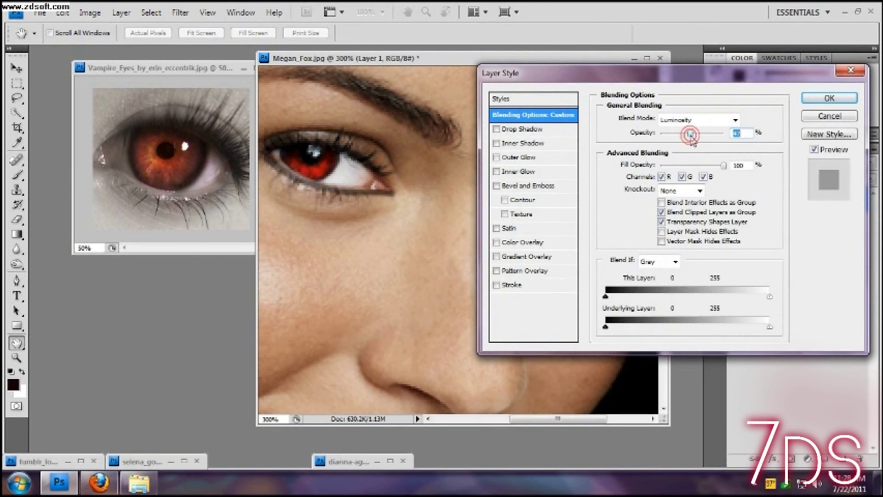
{"action": "left_click_drag", "start_coordinate": [690, 140], "coordinate": [686, 145]}
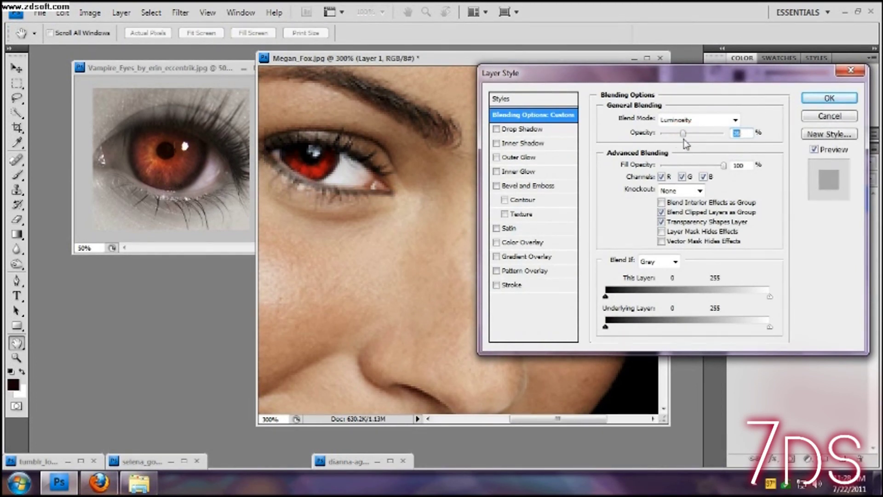
{"action": "left_click", "coordinate": [829, 98]}
{"action": "left_click", "coordinate": [377, 12]}
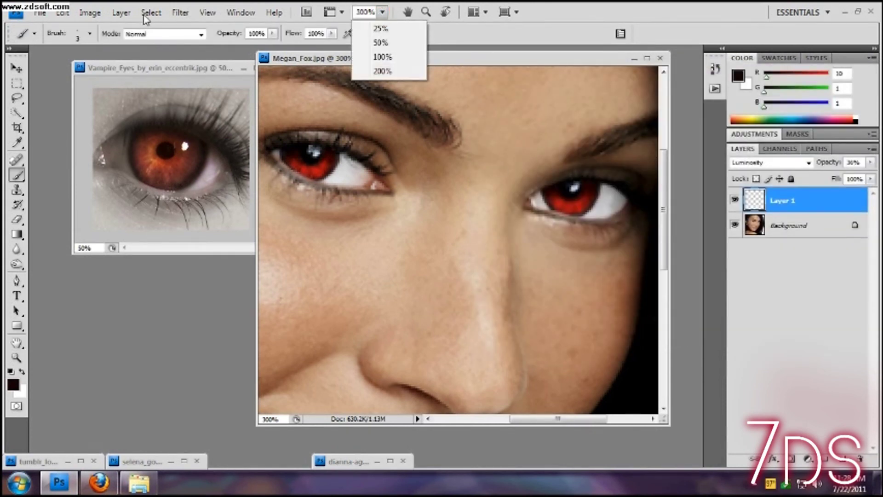
- Merge the eyeliner layer into the Background and darken both lower lash lines with the 9 px Burn tool, Midtones range, 50% exposure
{"action": "left_click", "coordinate": [121, 12]}
{"action": "left_click", "coordinate": [144, 421]}
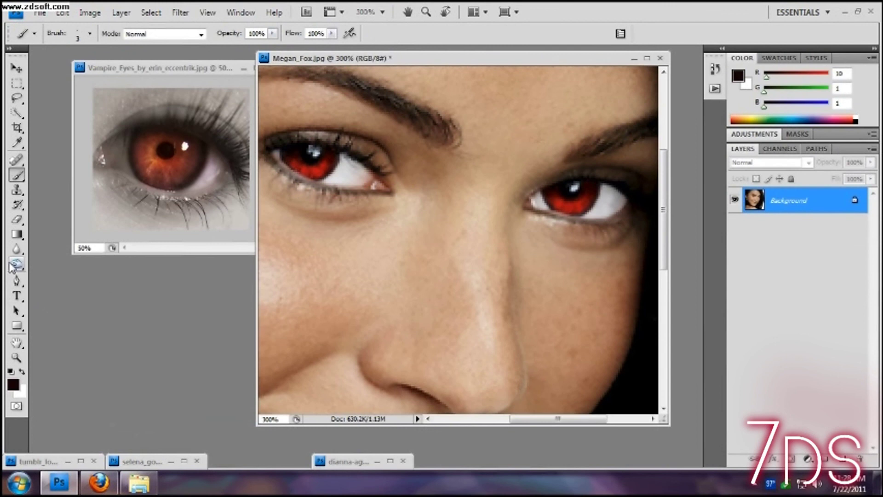
{"action": "left_click", "coordinate": [14, 264]}
{"action": "left_click", "coordinate": [68, 274]}
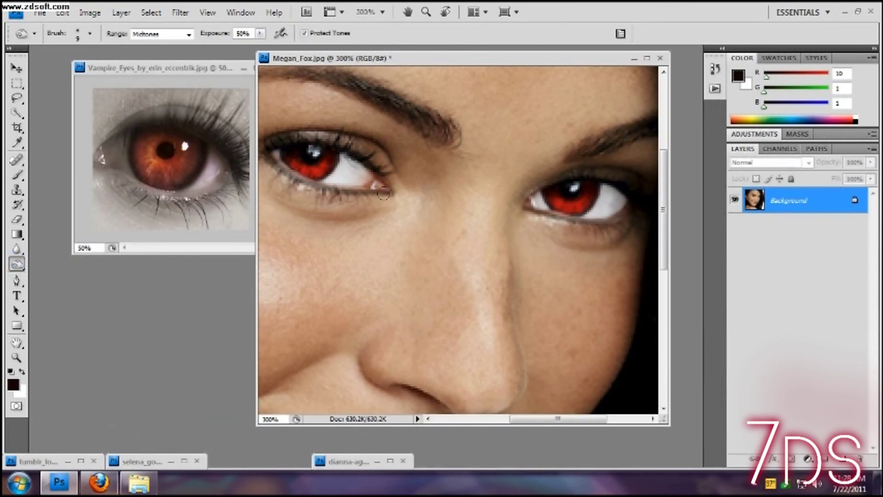
{"action": "mouse_move", "coordinate": [389, 194]}
{"action": "left_mouse_down"}
{"action": "mouse_move", "coordinate": [326, 191]}
{"action": "mouse_move", "coordinate": [266, 159]}
{"action": "left_mouse_up"}
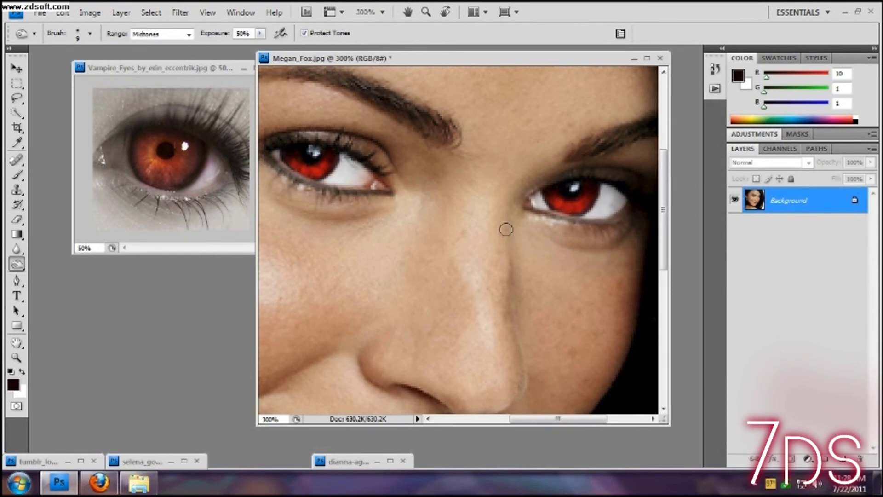
{"action": "mouse_move", "coordinate": [524, 214]}
{"action": "left_mouse_down"}
{"action": "mouse_move", "coordinate": [612, 222]}
{"action": "mouse_move", "coordinate": [630, 206]}
{"action": "mouse_move", "coordinate": [610, 221]}
{"action": "mouse_move", "coordinate": [567, 220]}
{"action": "left_mouse_up"}
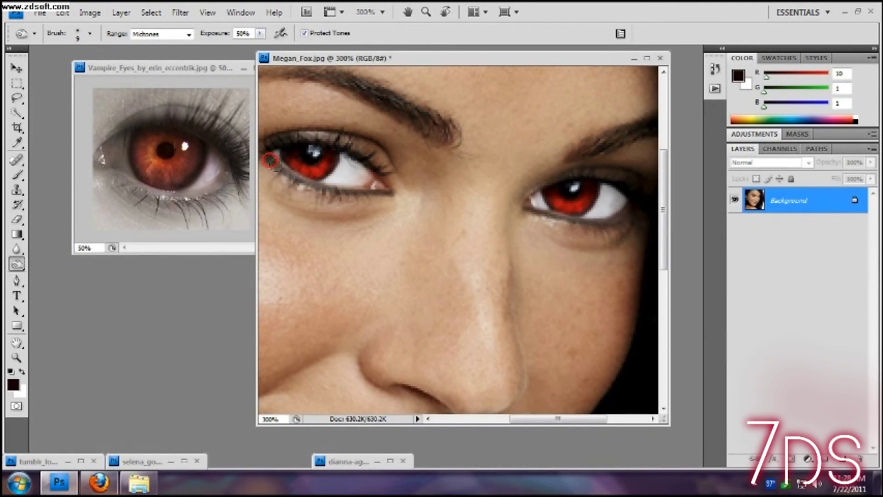
- Show the portrait at 100% zoom and shift its window over the reference image to review the finished eyes
{"action": "left_click", "coordinate": [382, 12]}
{"action": "left_click", "coordinate": [378, 56]}
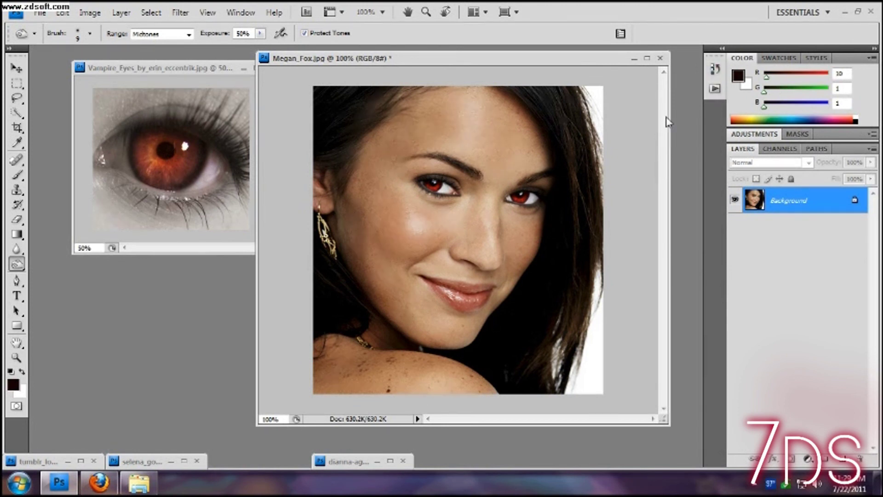
{"action": "left_click_drag", "start_coordinate": [457, 63], "coordinate": [381, 65]}
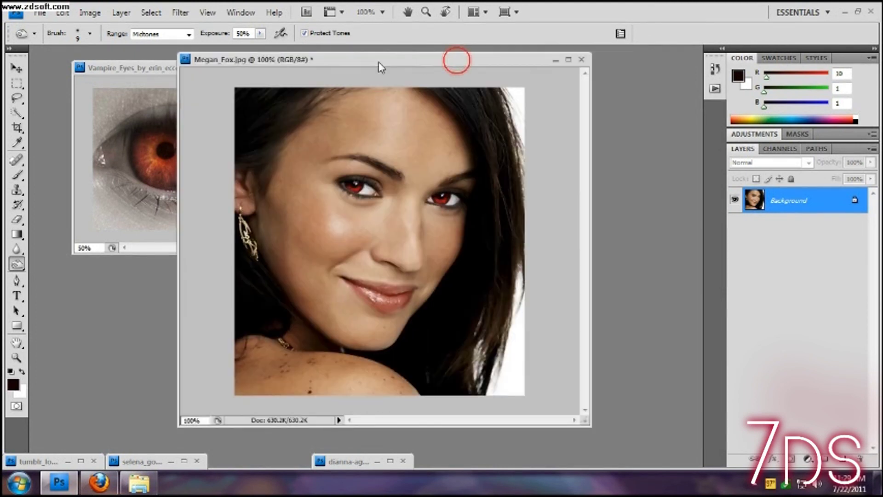